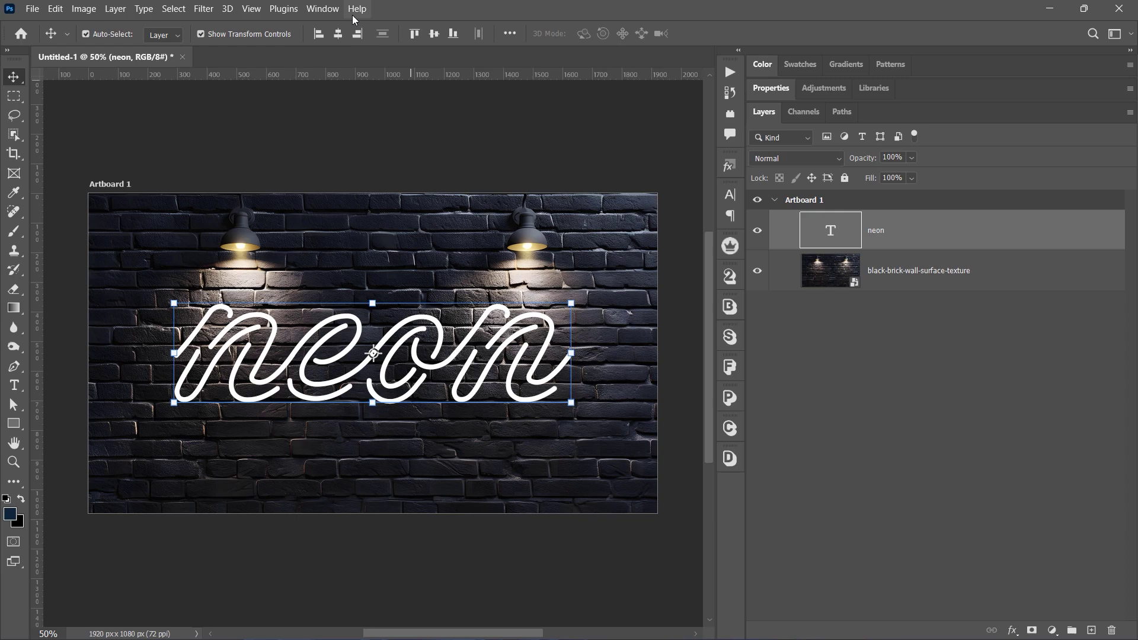
pyautogui.click(323, 9)
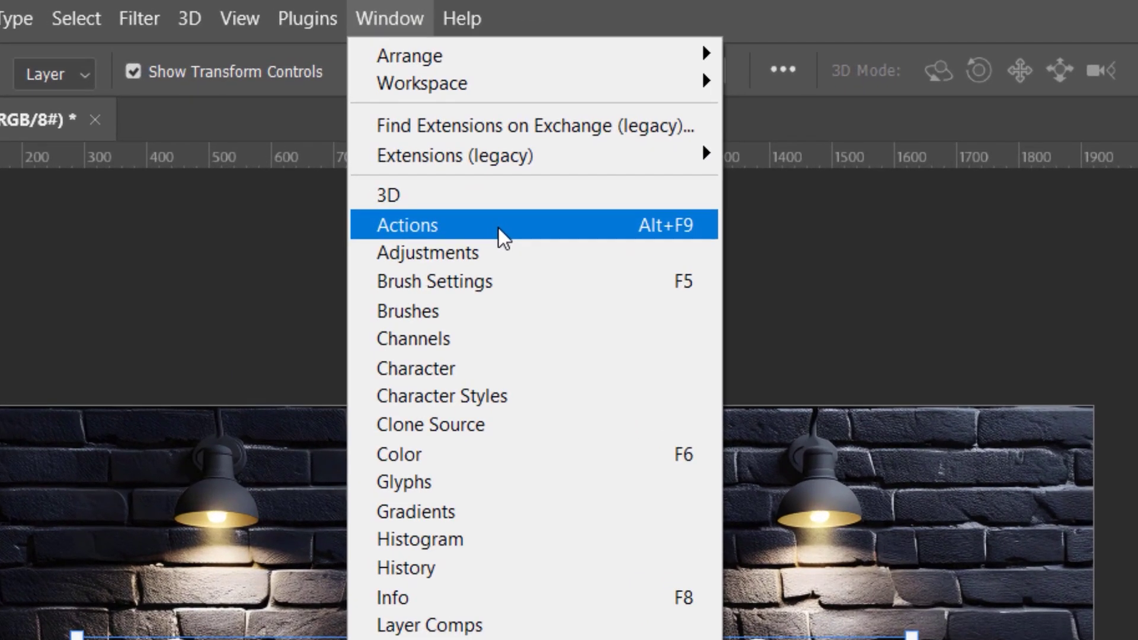
pyautogui.click(379, 107)
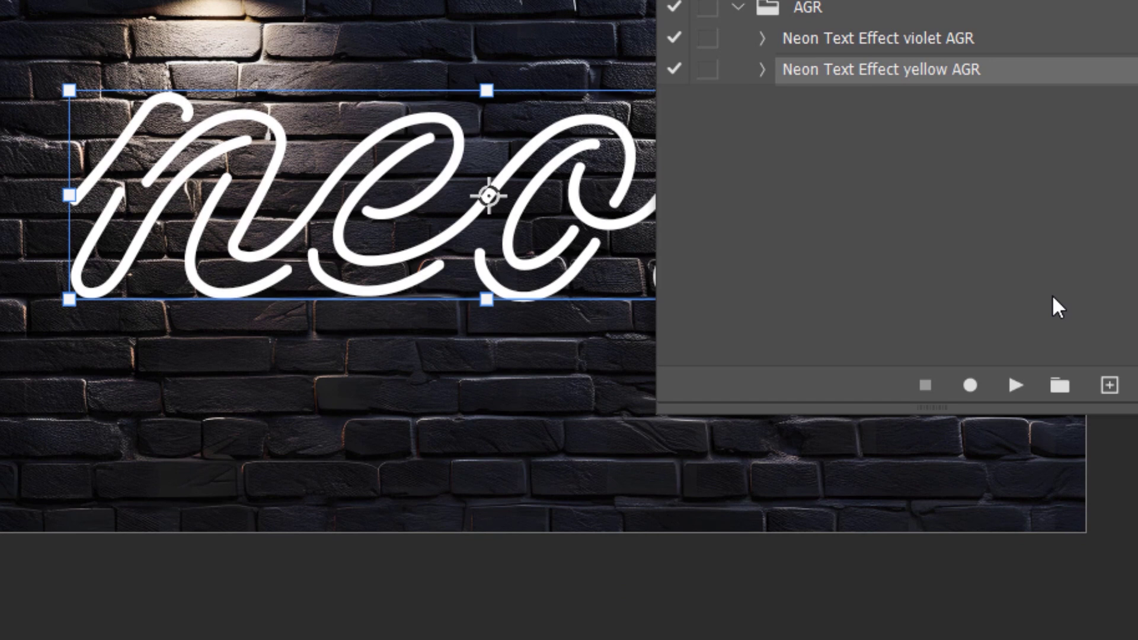
pyautogui.click(1016, 386)
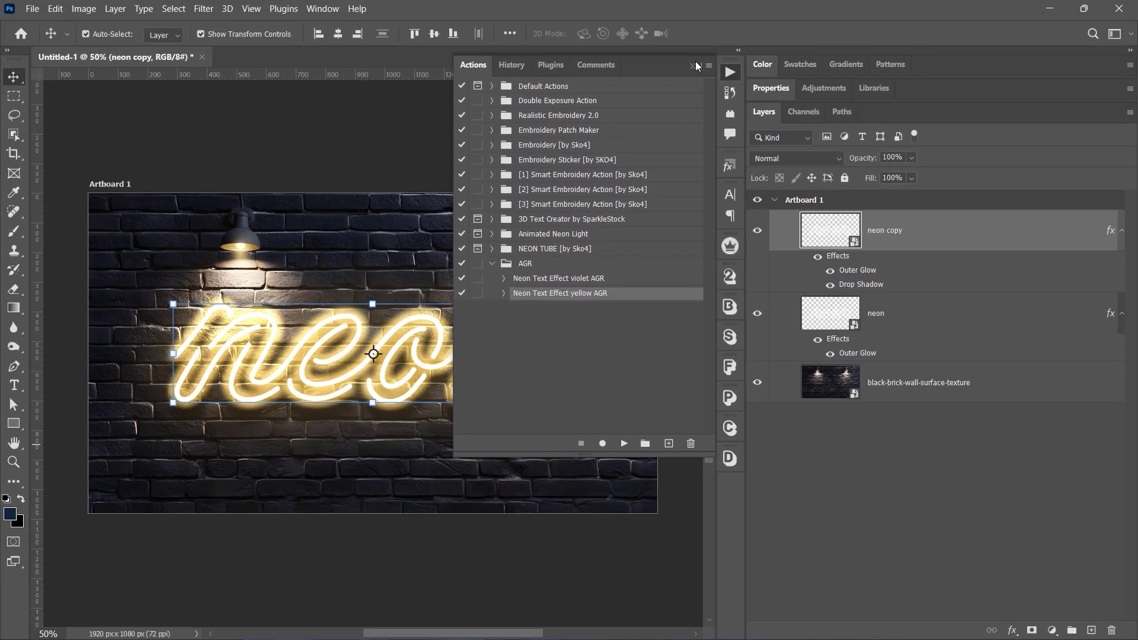
pyautogui.click(696, 61)
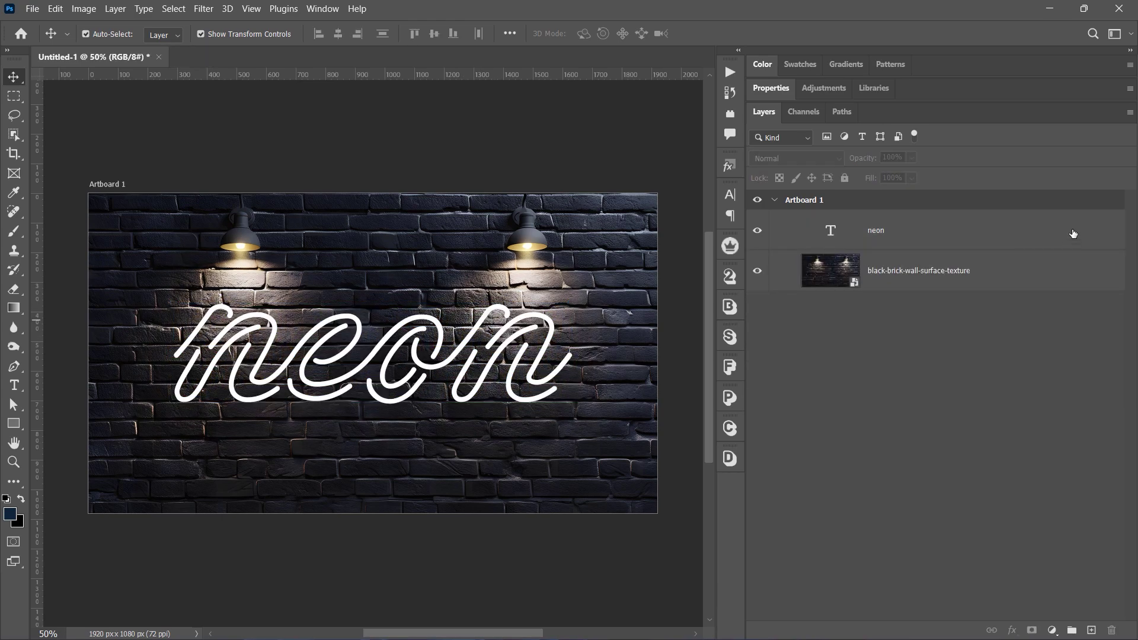
# Convert the neon text layer to a smart object and enable Outer Glow in its layer style.
pyautogui.rightClick(1073, 233)
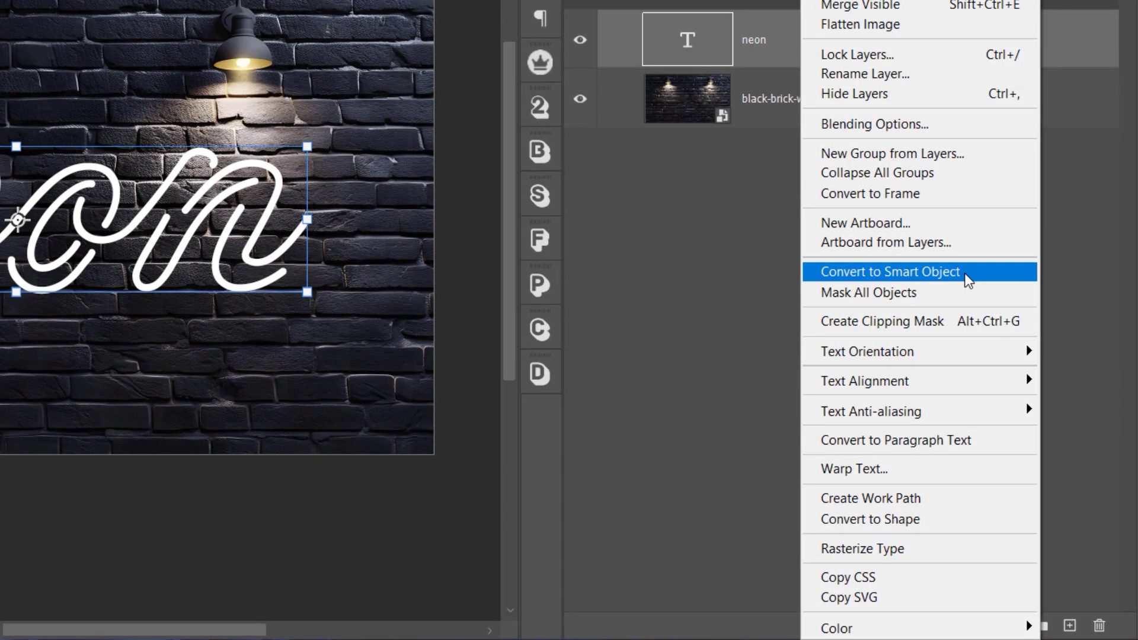
pyautogui.click(966, 274)
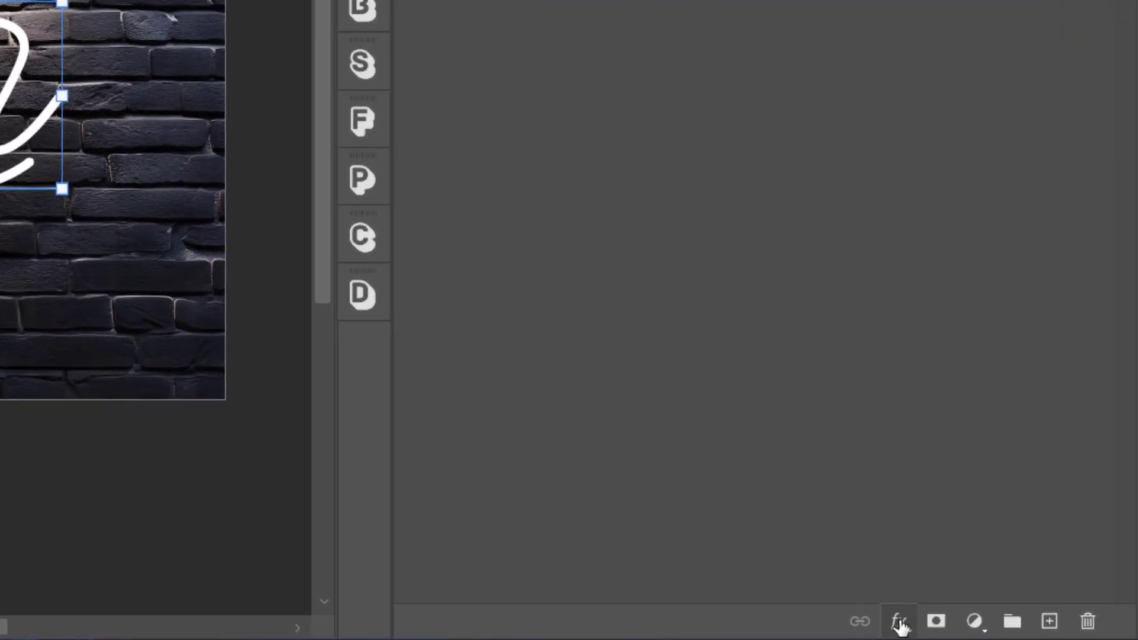
pyautogui.click(1012, 630)
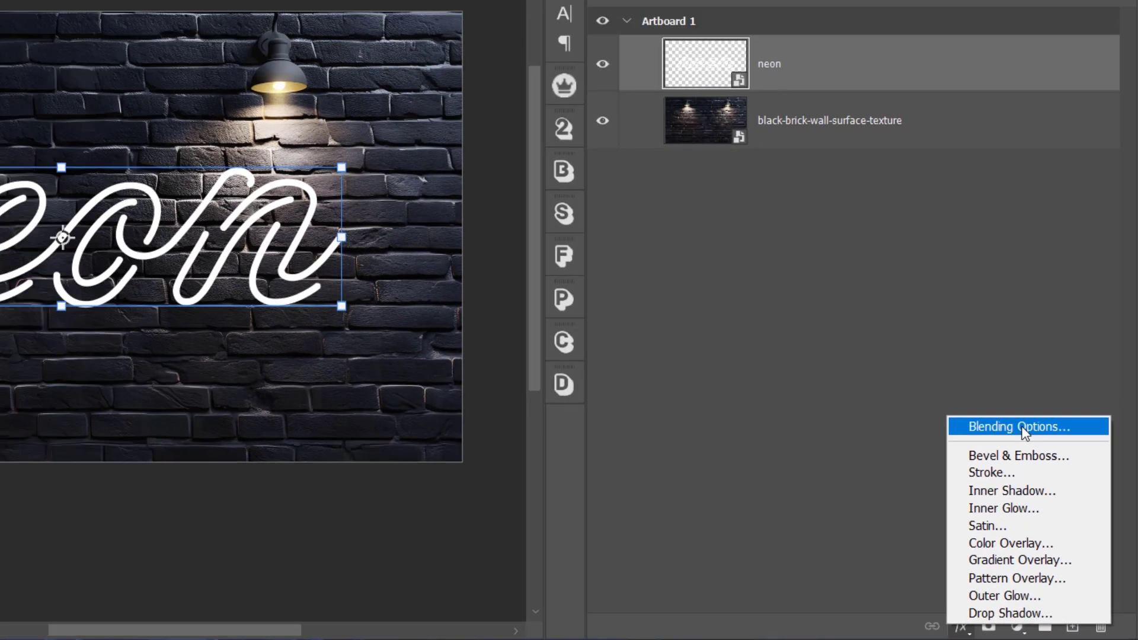
pyautogui.click(978, 347)
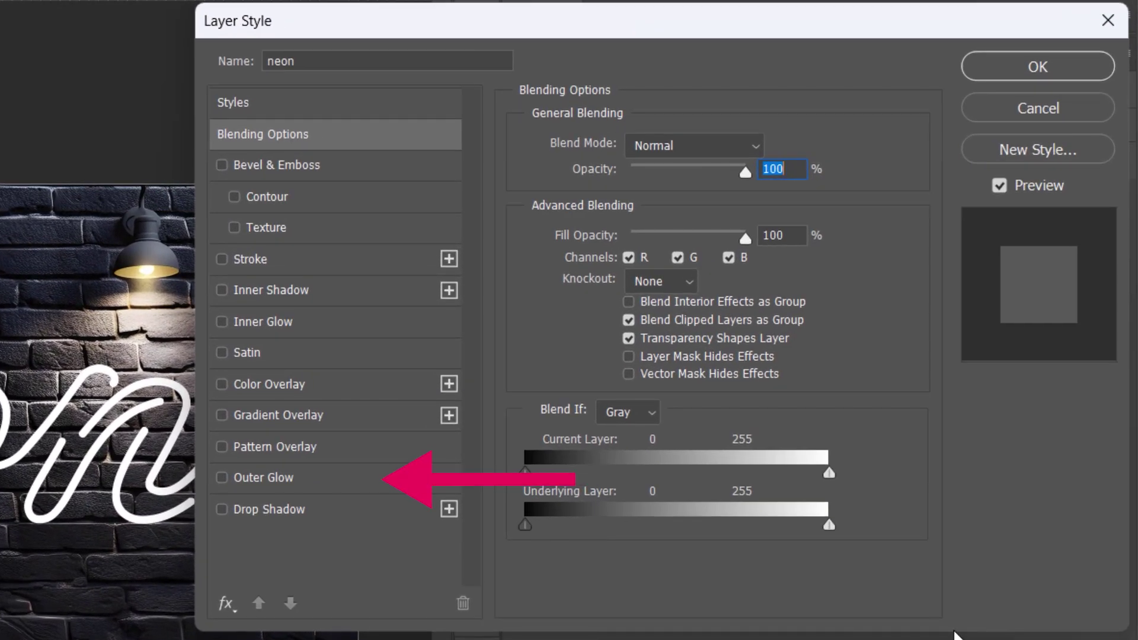
pyautogui.click(299, 482)
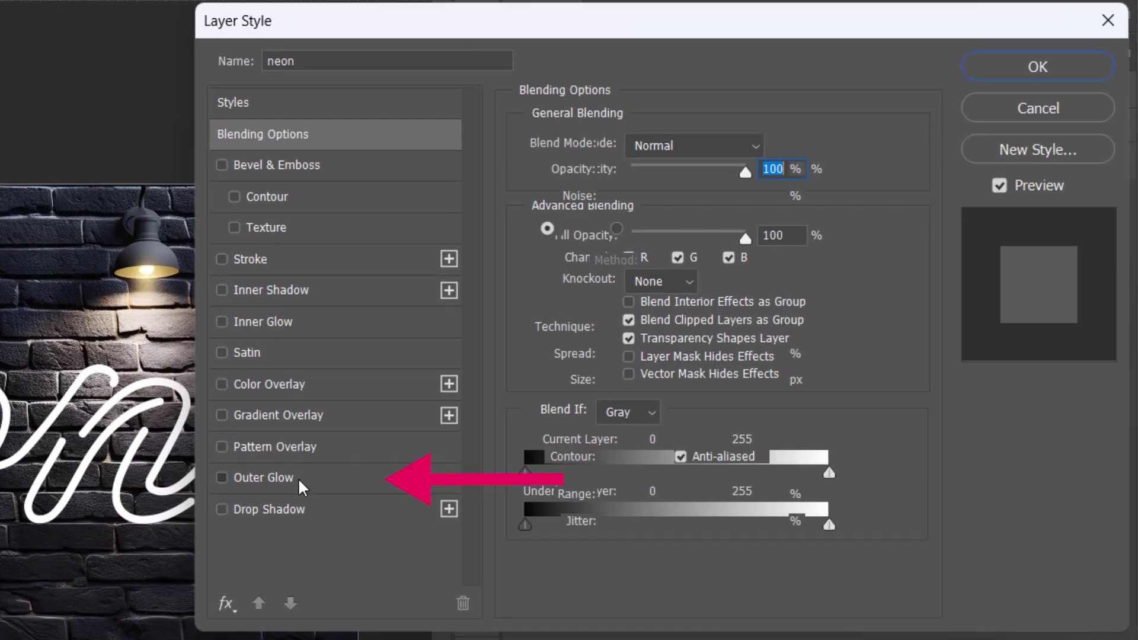
pyautogui.click(237, 599)
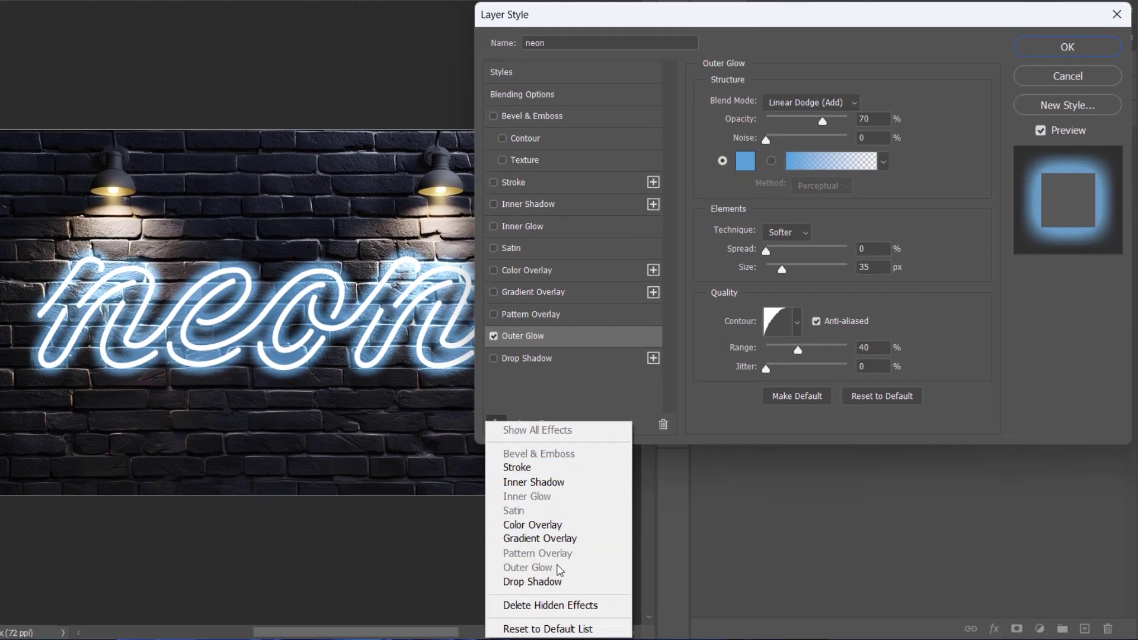
# Keep the glow at Linear Dodge (Add) and 70% opacity, and enter glow colour ffd46f.
pyautogui.click(542, 388)
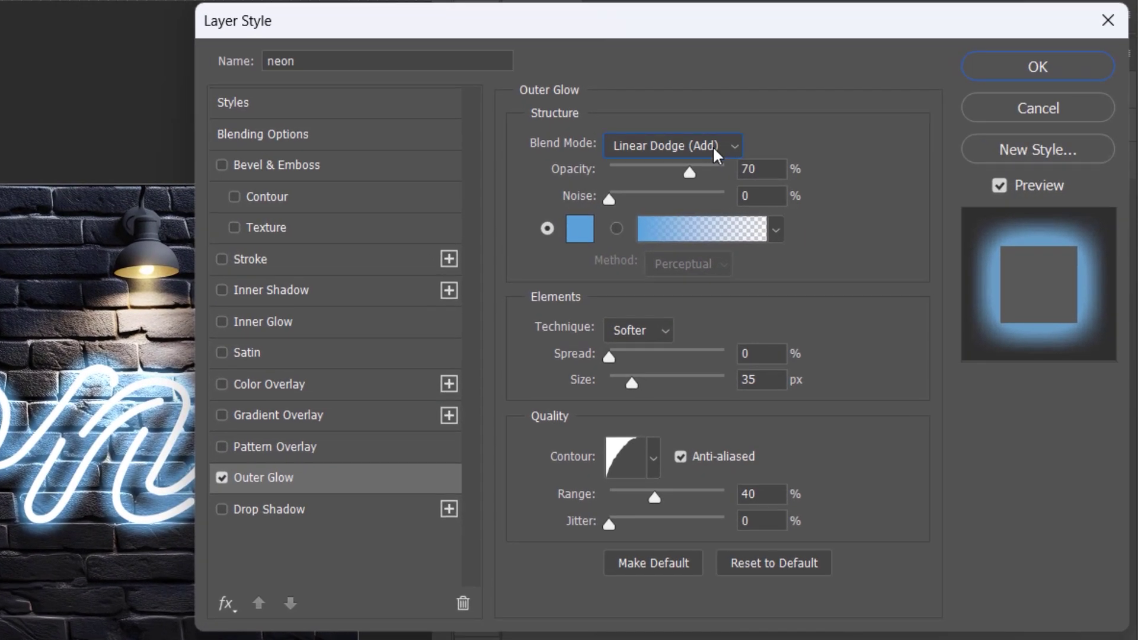
pyautogui.click(876, 170)
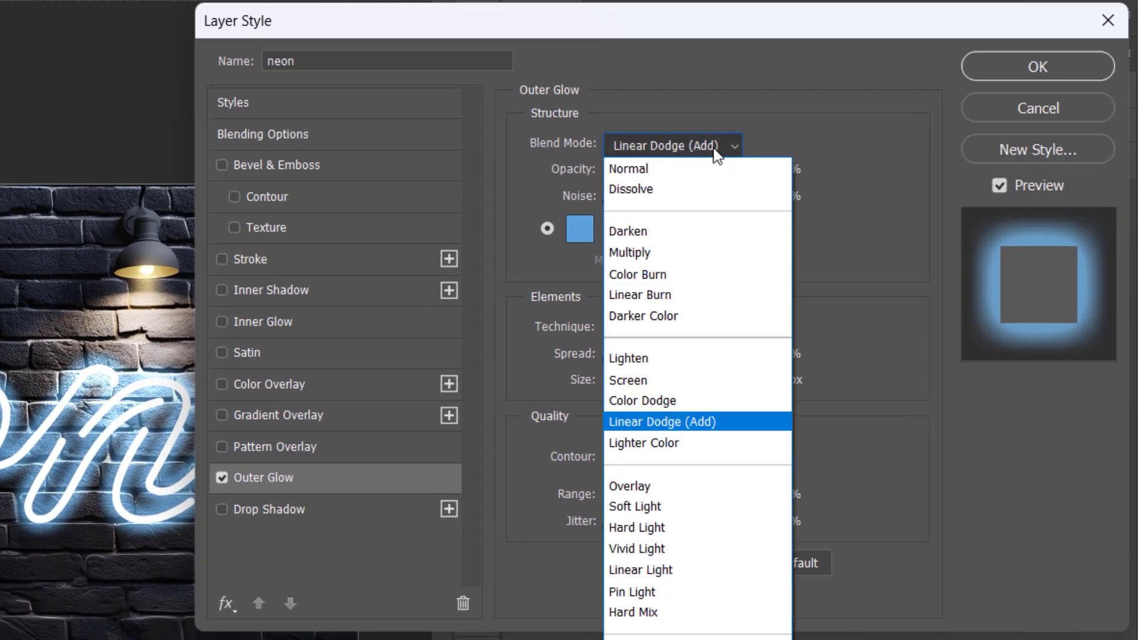
pyautogui.click(698, 423)
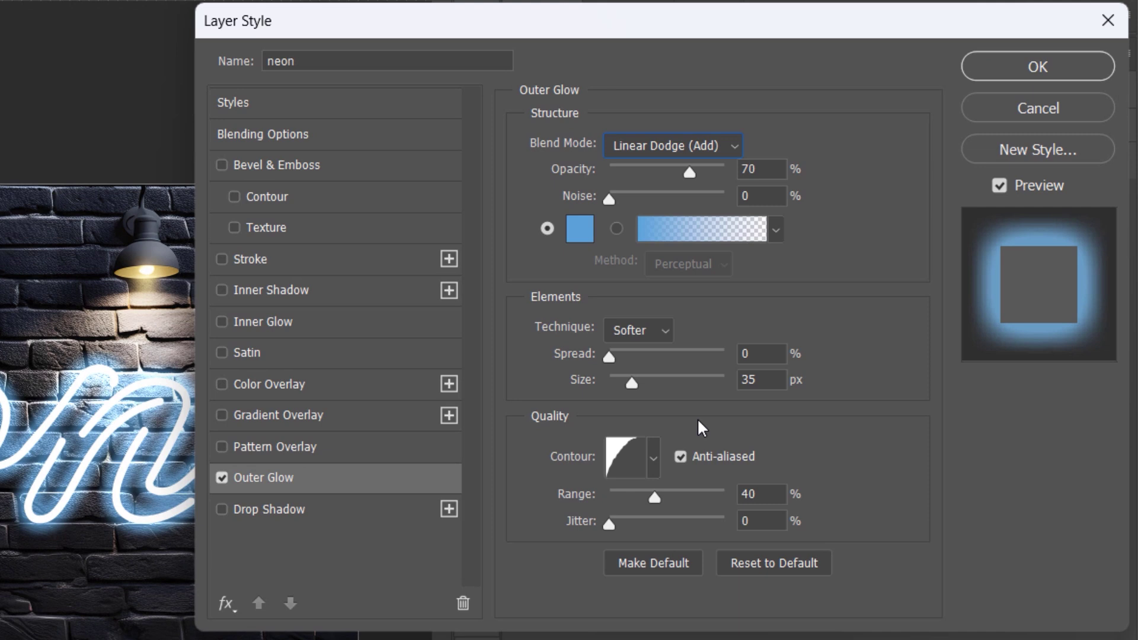
pyautogui.click(765, 169)
pyautogui.click(751, 196)
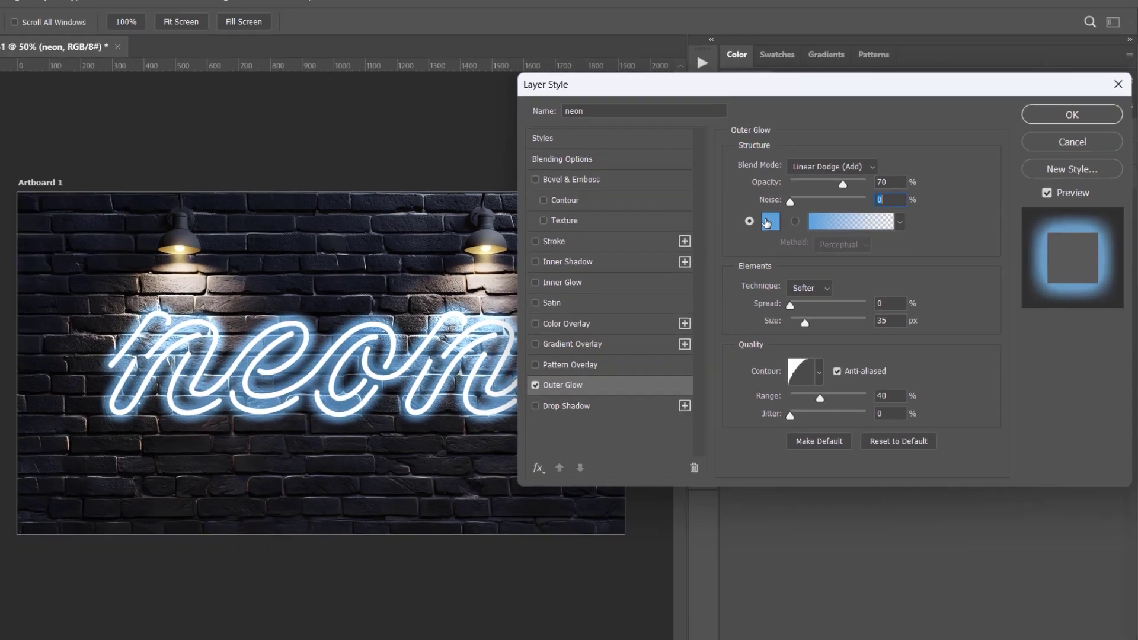
pyautogui.click(769, 221)
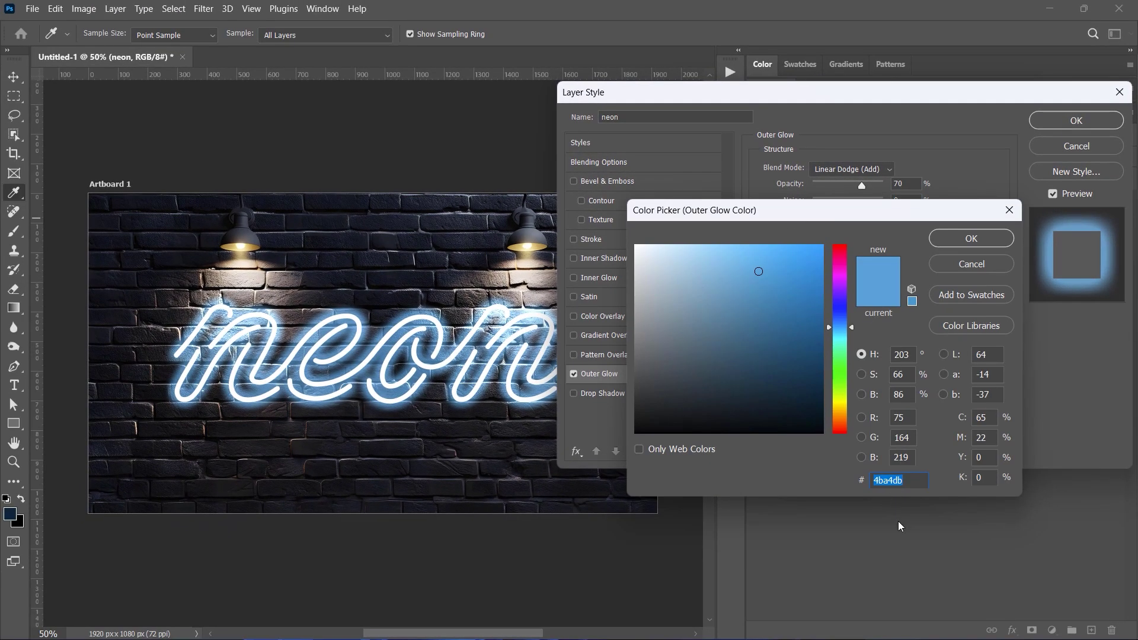
pyautogui.write('ff')
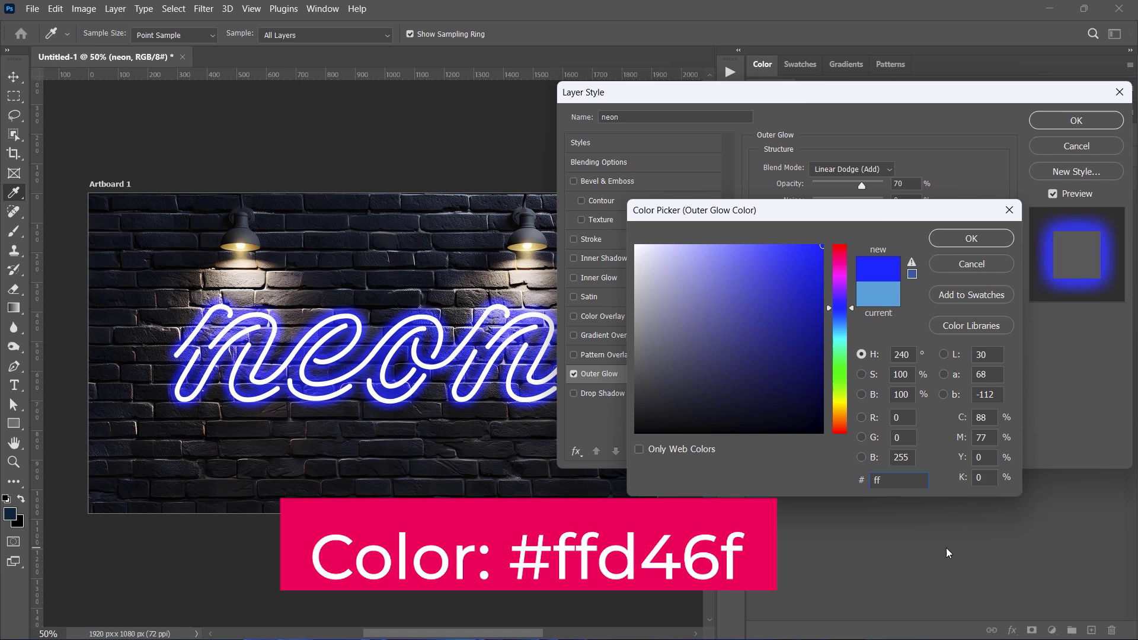
pyautogui.write('d')
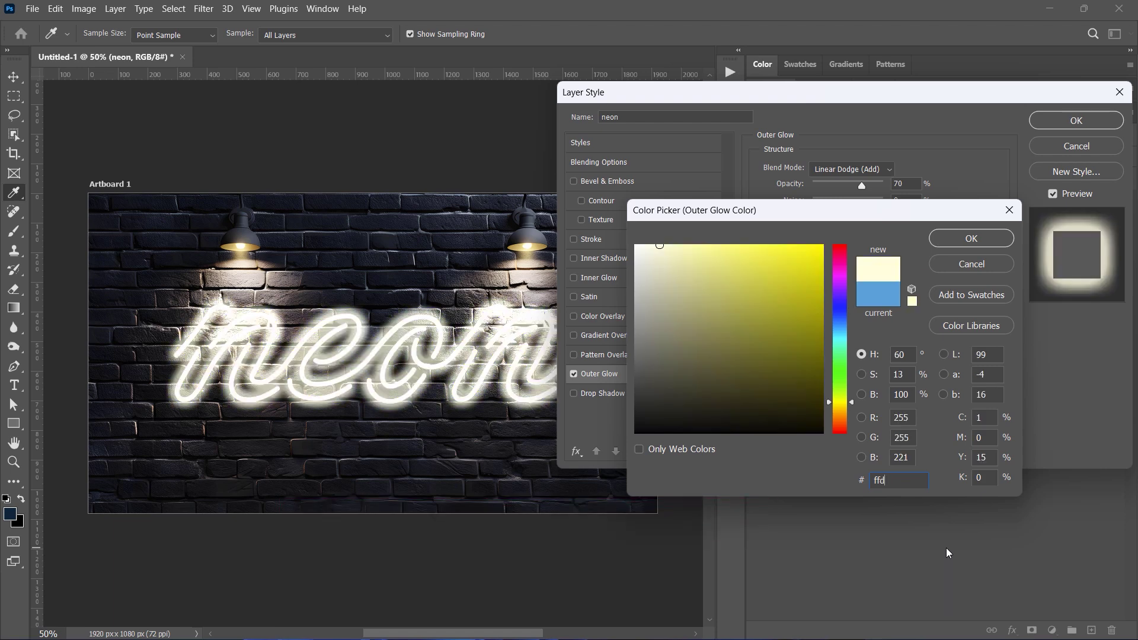
pyautogui.write('46f')
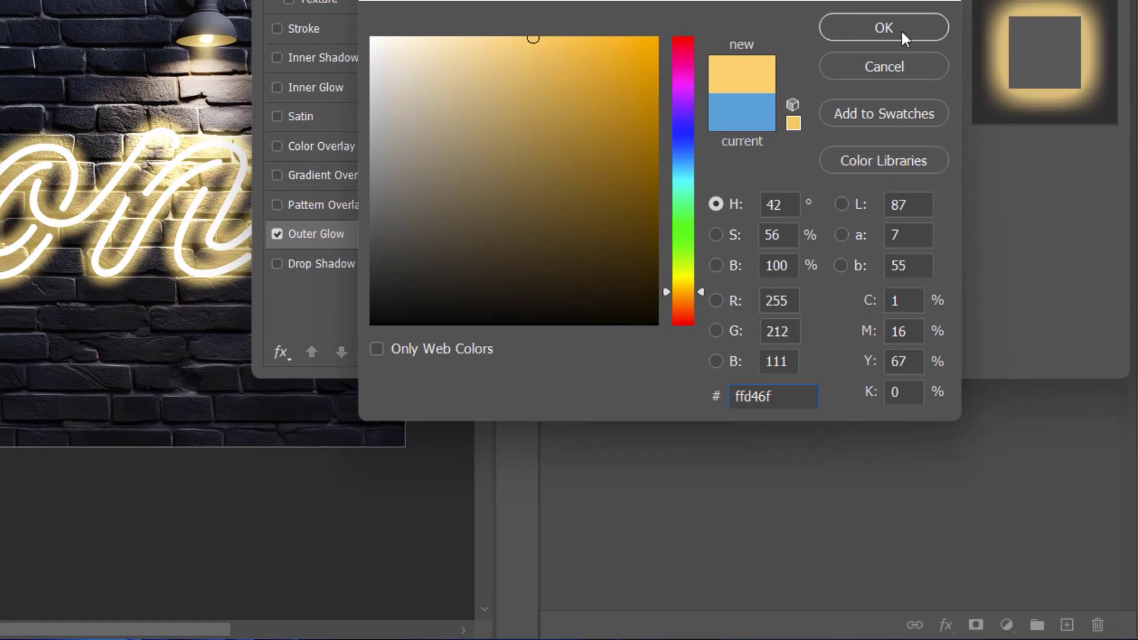
# Confirm the ffd46f glow colour, keep size 35 px, and set the contour's lower point to 11/28.
pyautogui.click(901, 30)
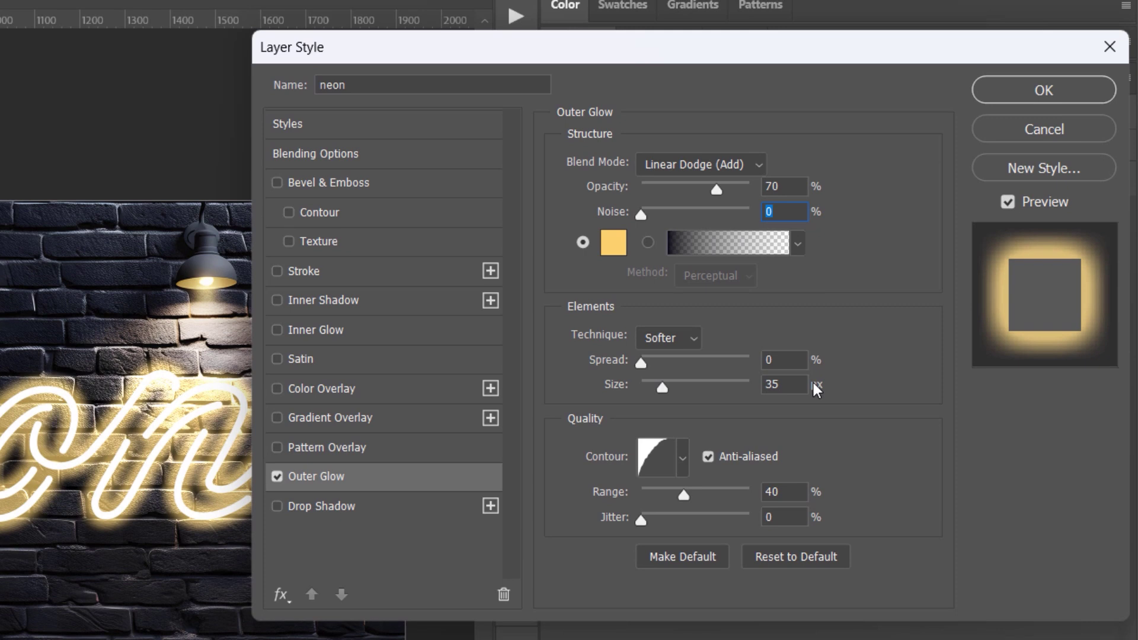
pyautogui.click(797, 386)
pyautogui.click(650, 464)
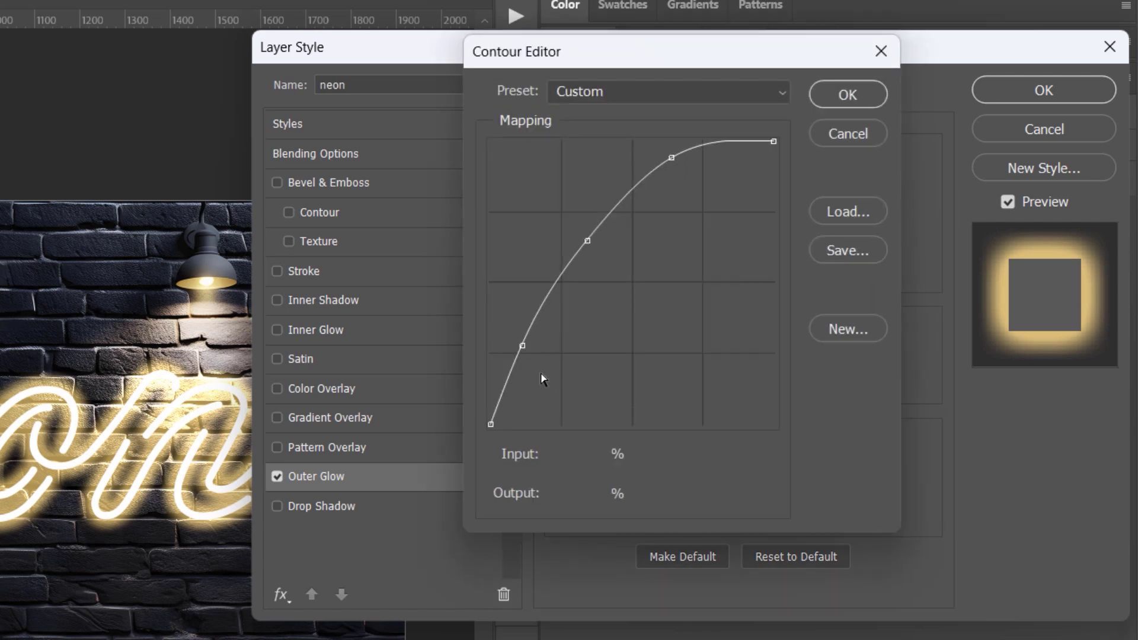
pyautogui.click(521, 344)
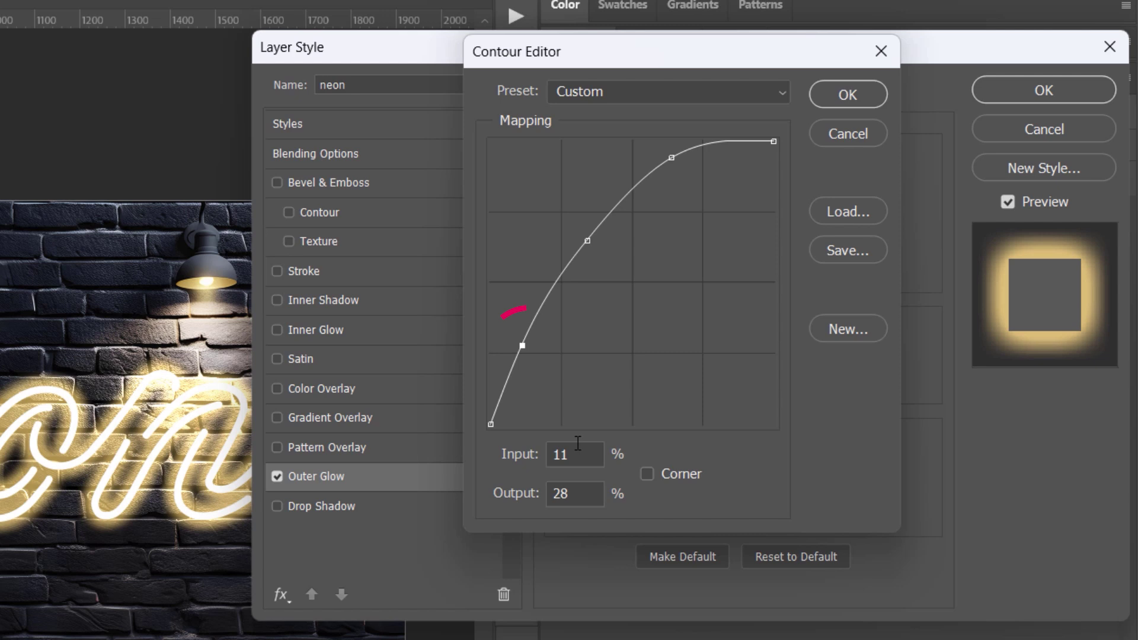
pyautogui.click(555, 450)
pyautogui.click(602, 488)
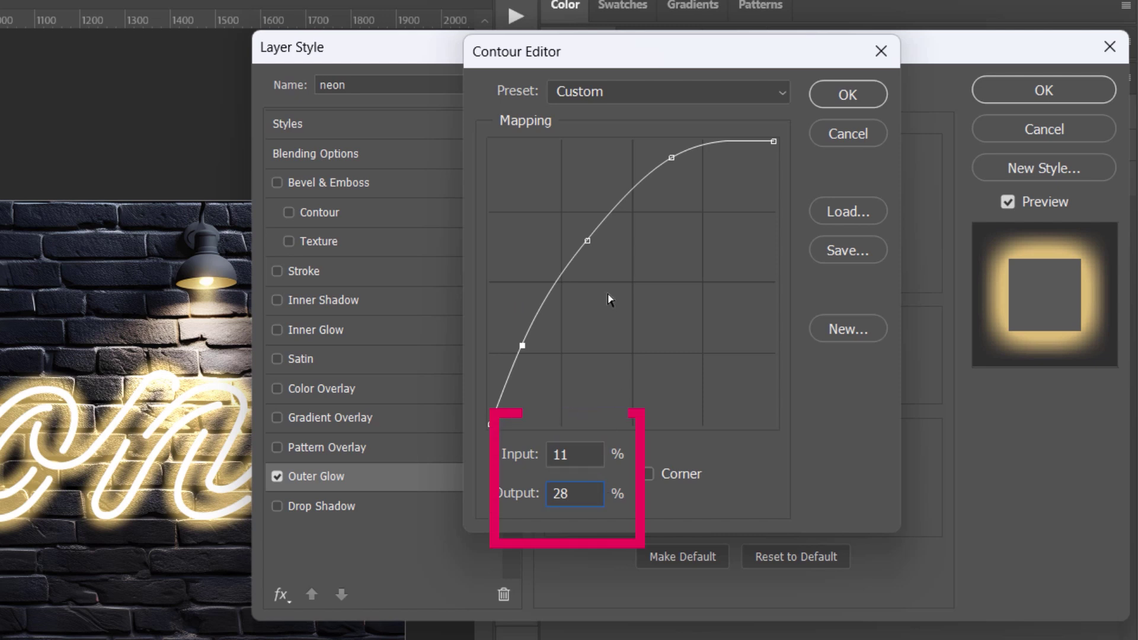
# Add contour points 34/65 and 64/94, confirm the curve, and keep Range 40% and Jitter 0%.
pyautogui.click(589, 240)
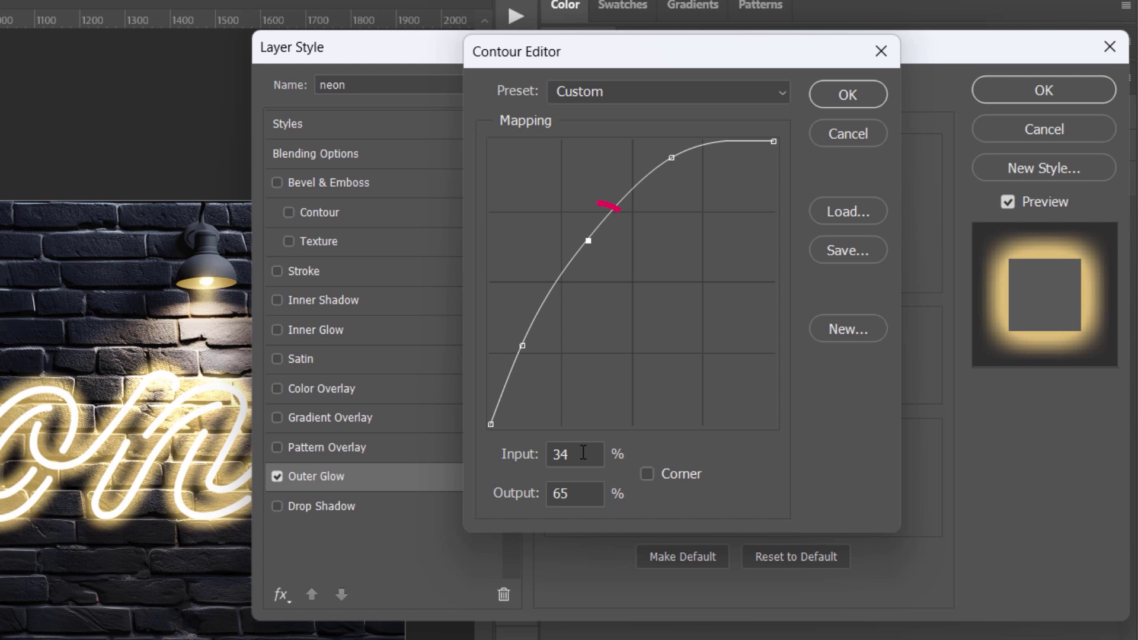
pyautogui.click(583, 495)
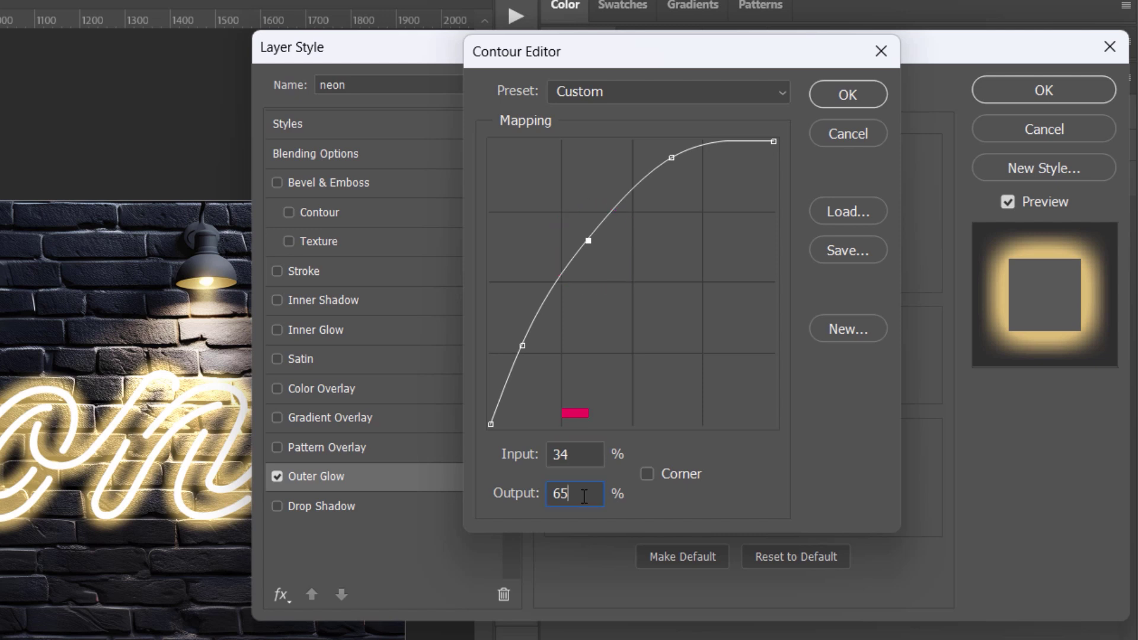
pyautogui.click(671, 158)
pyautogui.doubleClick(560, 455)
pyautogui.doubleClick(569, 494)
pyautogui.click(853, 99)
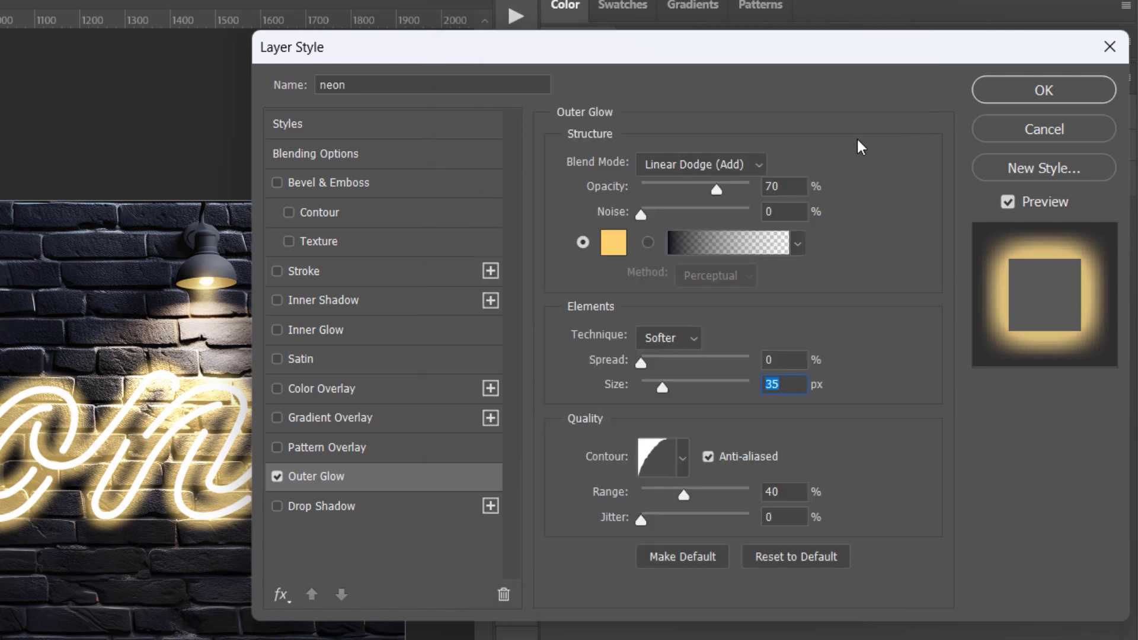
pyautogui.press('Tab')
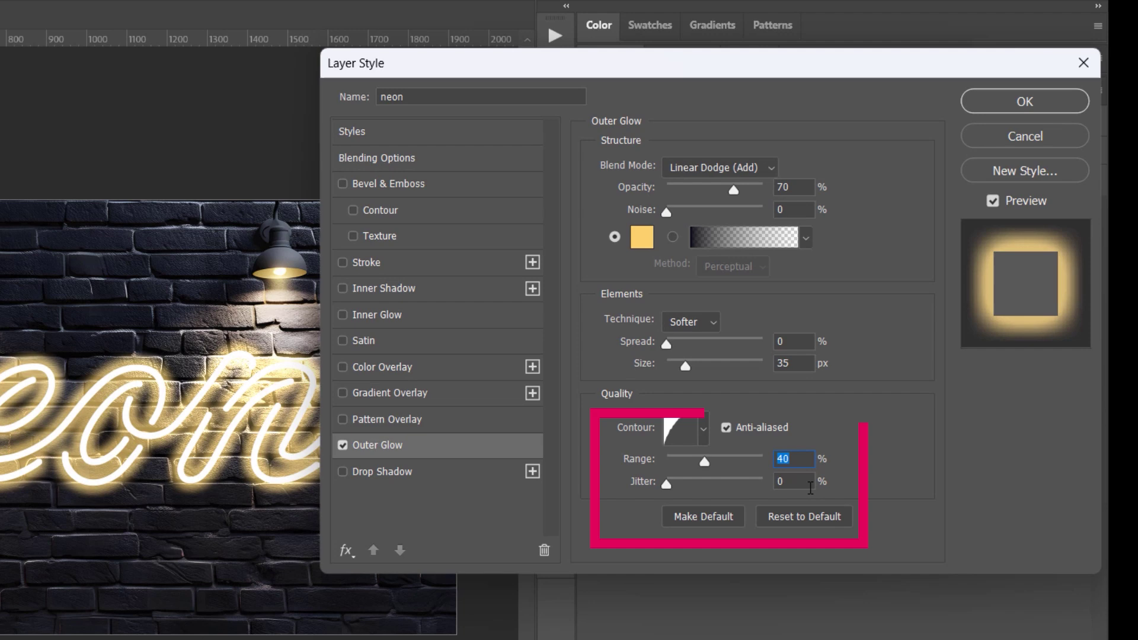
pyautogui.press('Tab')
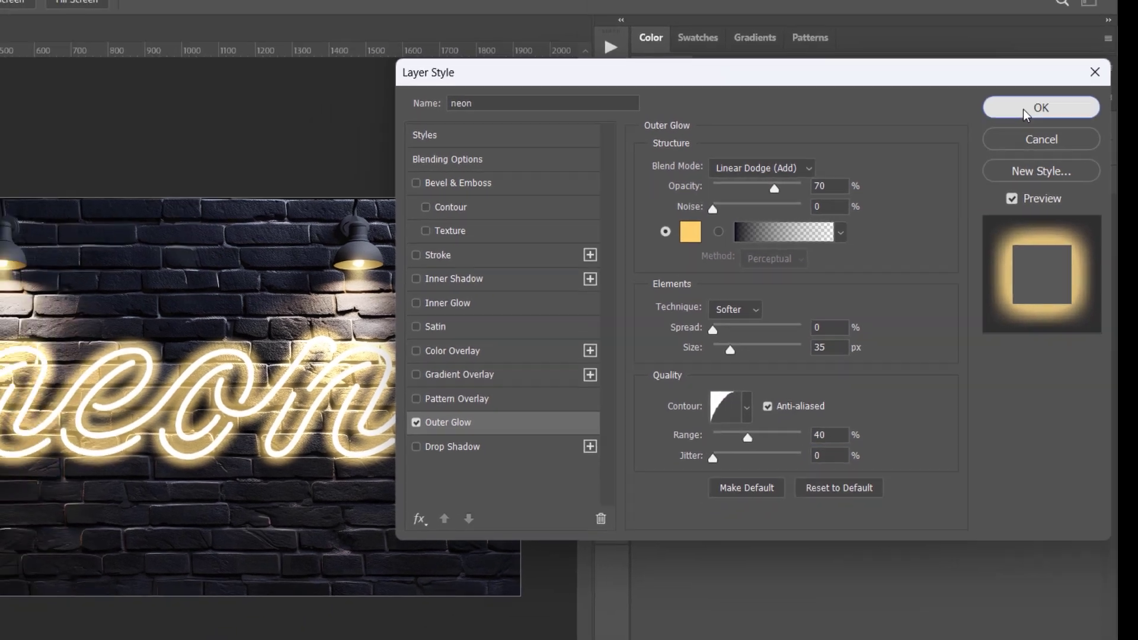
# Apply the outer glow, duplicate the neon layer, and place neon copy beneath the original.
pyautogui.click(1009, 105)
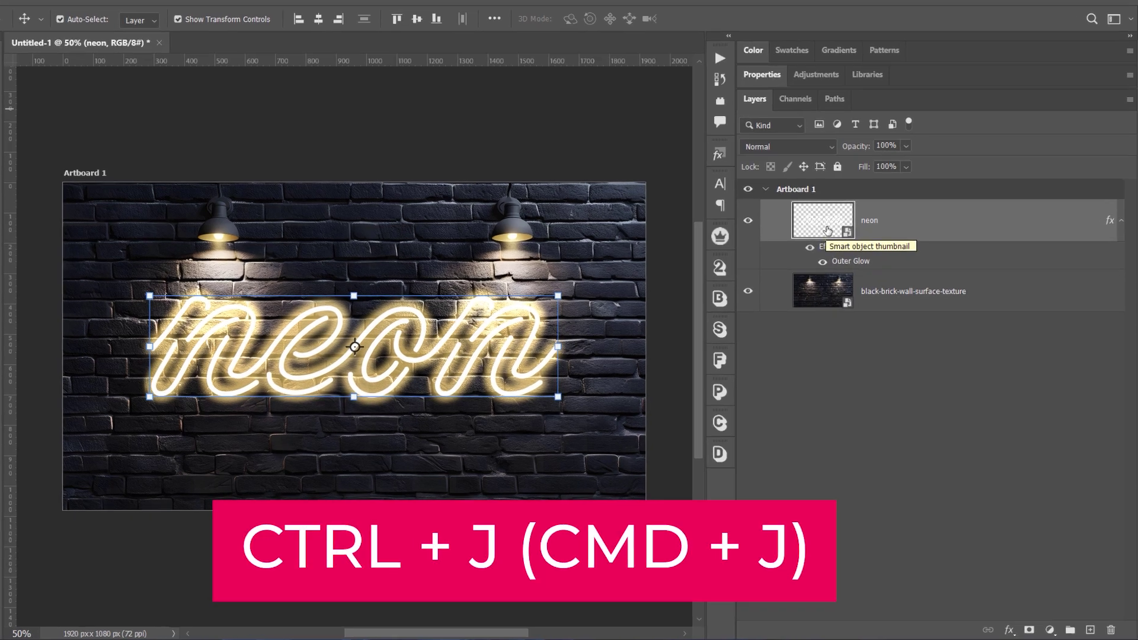
pyautogui.moveTo(833, 240); pyautogui.dragTo(1062, 598)
pyautogui.moveTo(701, 73); pyautogui.dragTo(696, 61)
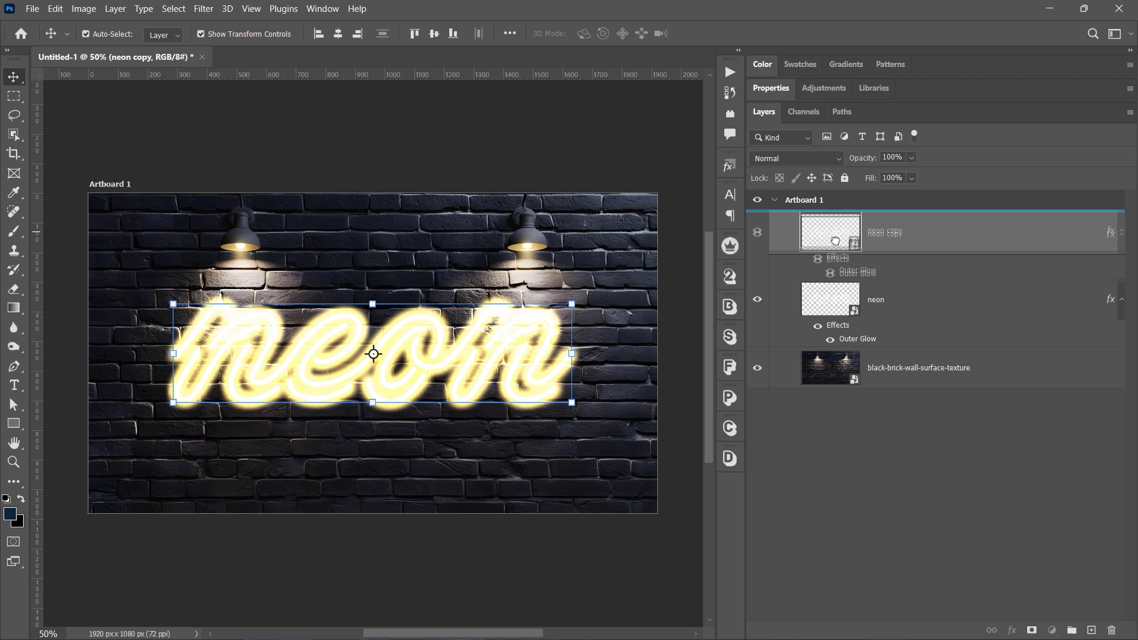
pyautogui.moveTo(835, 241); pyautogui.dragTo(832, 323)
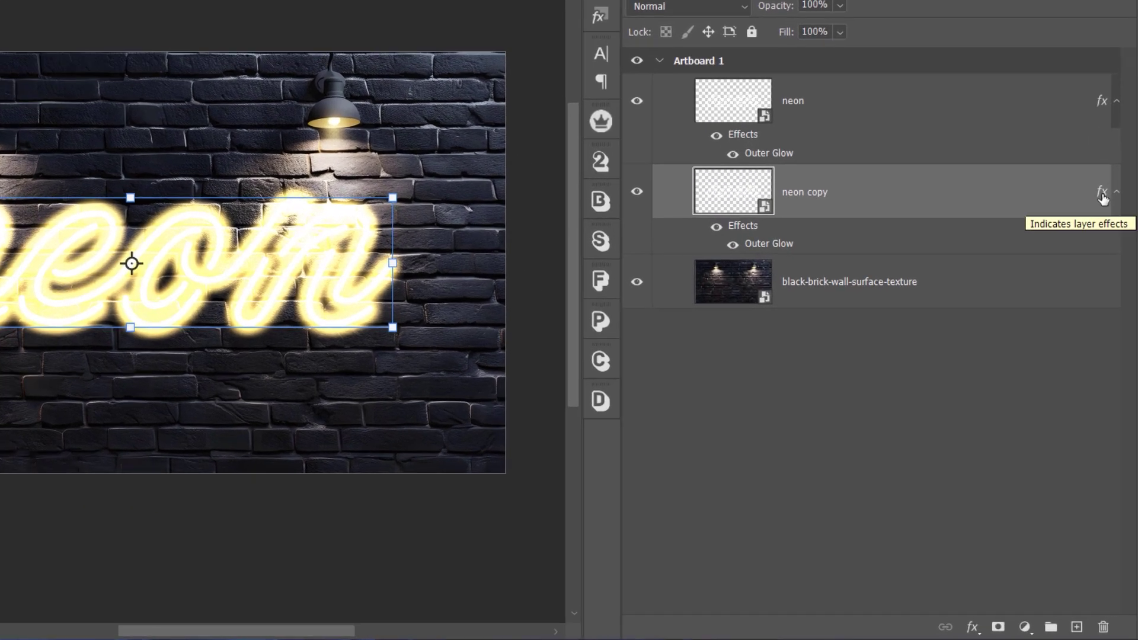
pyautogui.rightClick(1110, 301)
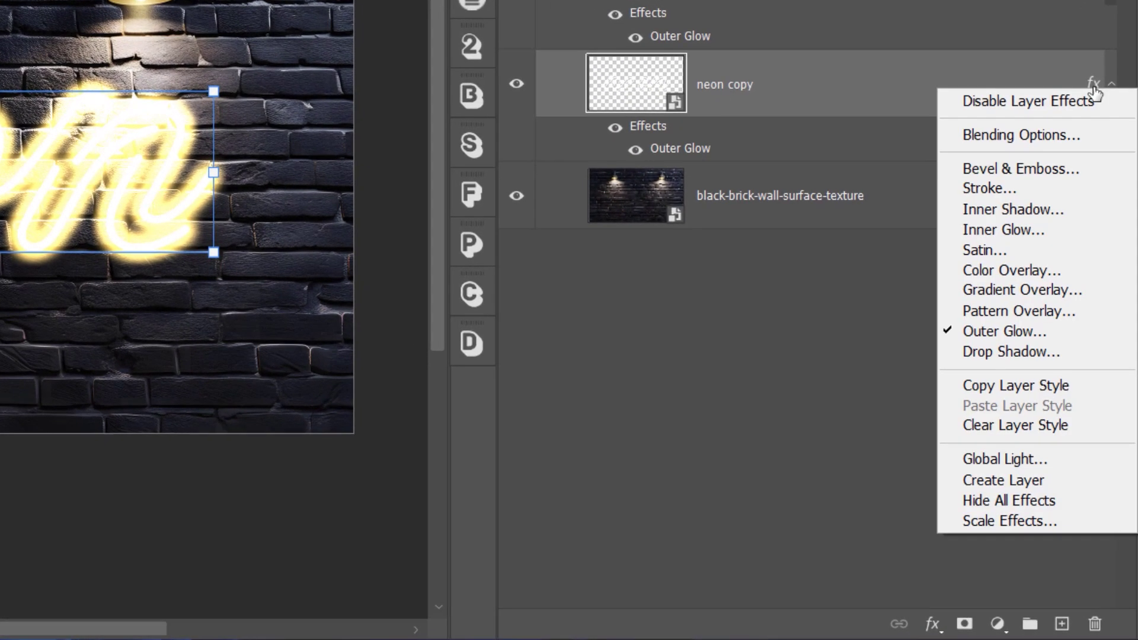
# Set the neon copy layer's Outer Glow to 30% opacity and 250 px size.
pyautogui.click(1105, 138)
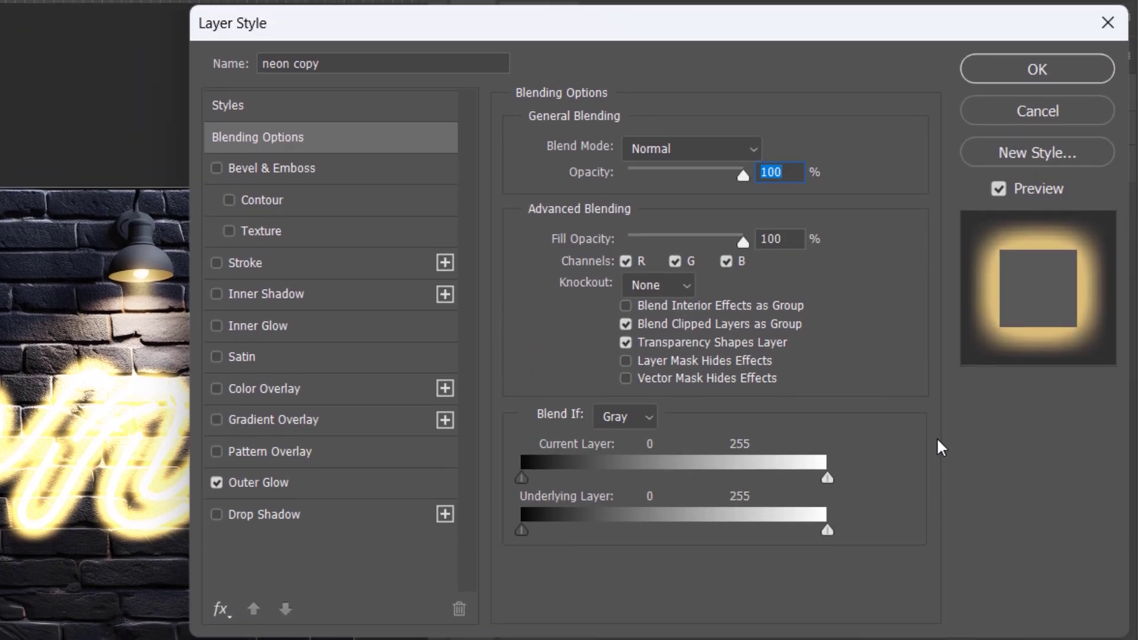
pyautogui.click(298, 483)
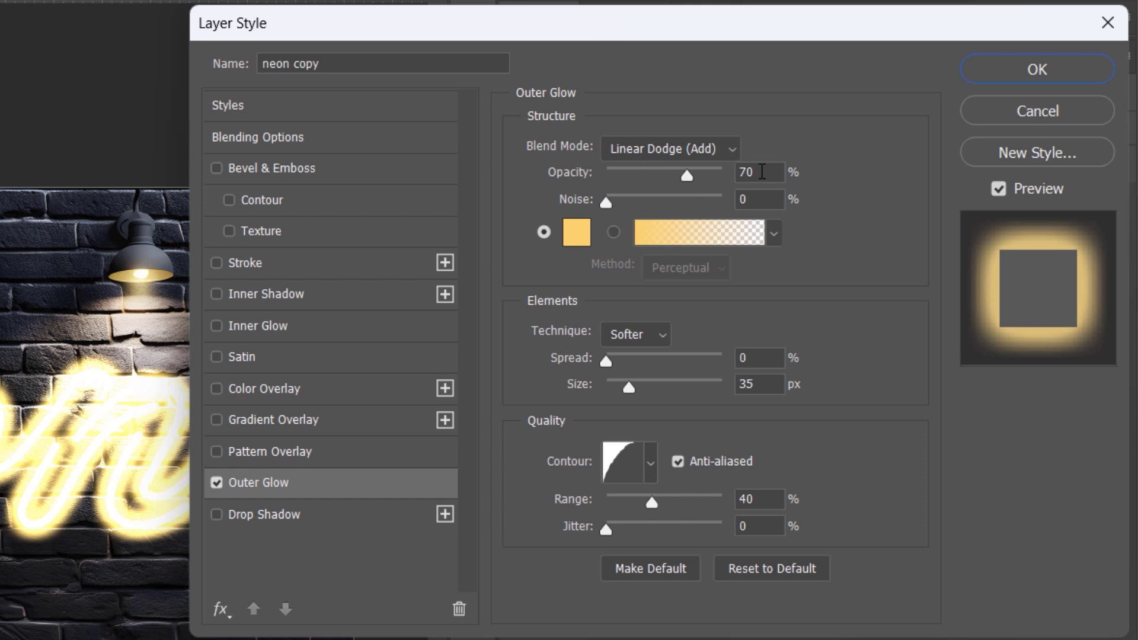
pyautogui.click(748, 172)
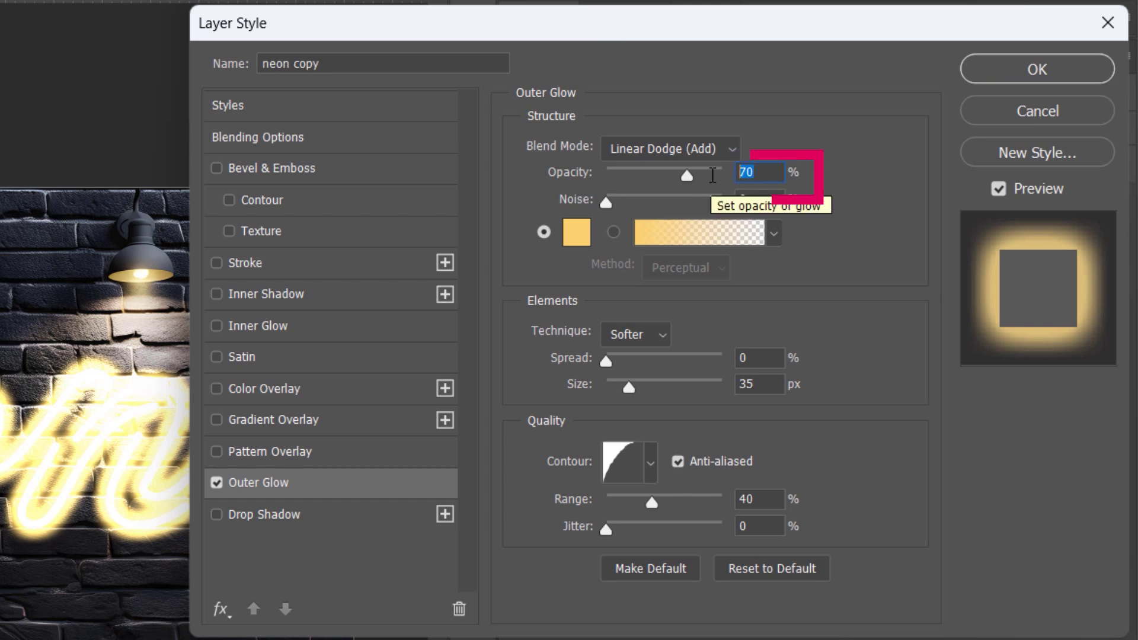
pyautogui.write('30')
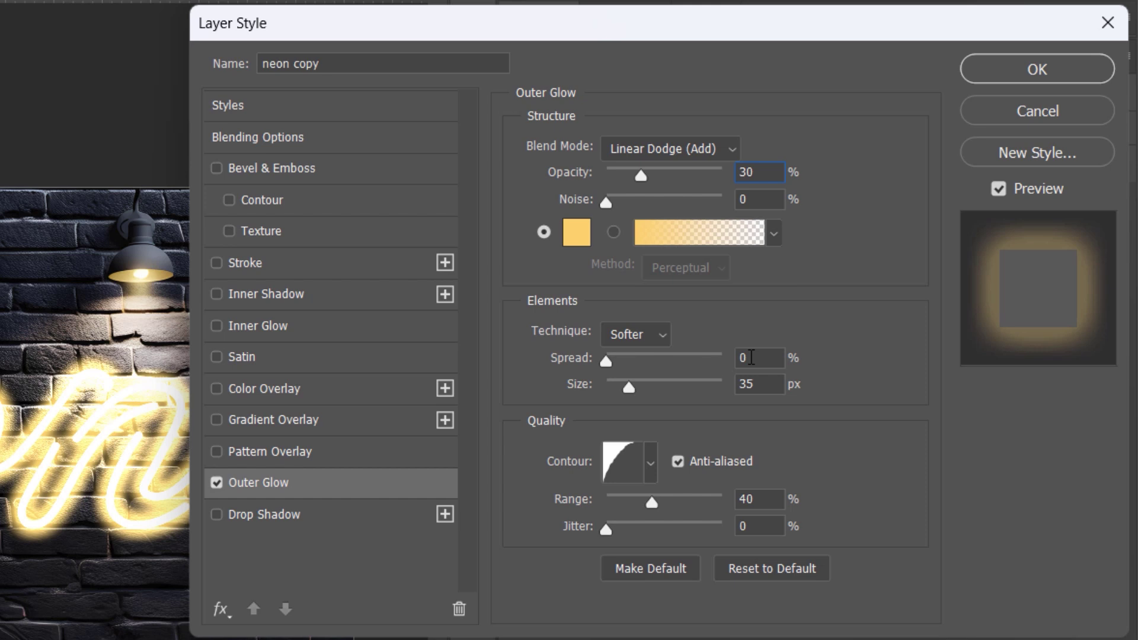
pyautogui.doubleClick(757, 389)
pyautogui.write('250')
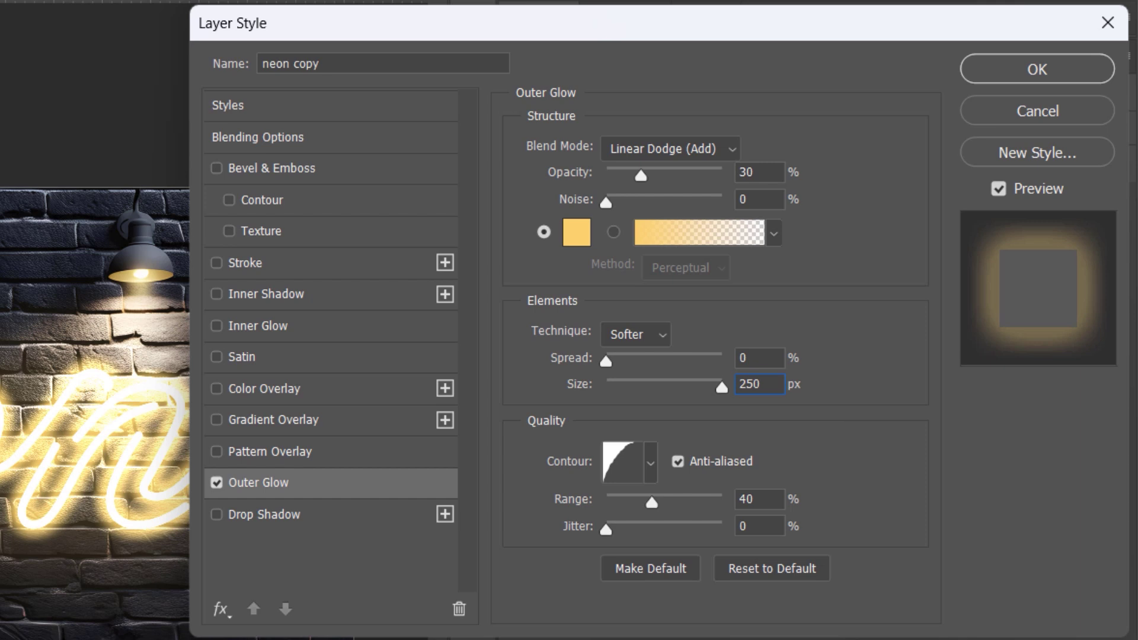
# Add a Linear Light drop shadow to neon copy at 21% opacity.
pyautogui.click(290, 517)
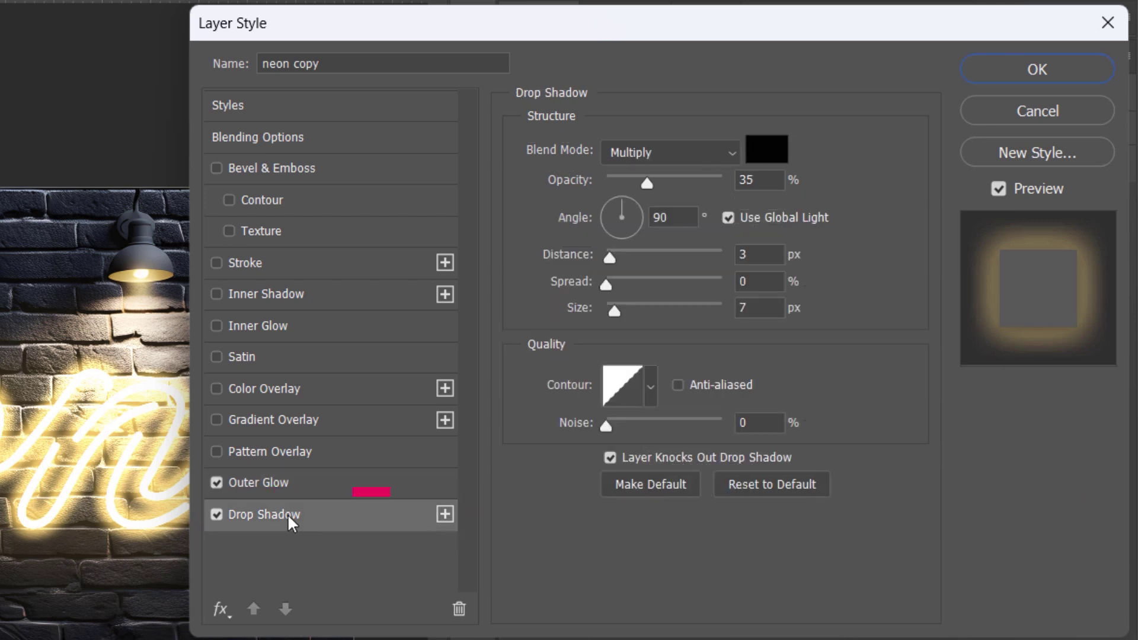
pyautogui.click(705, 159)
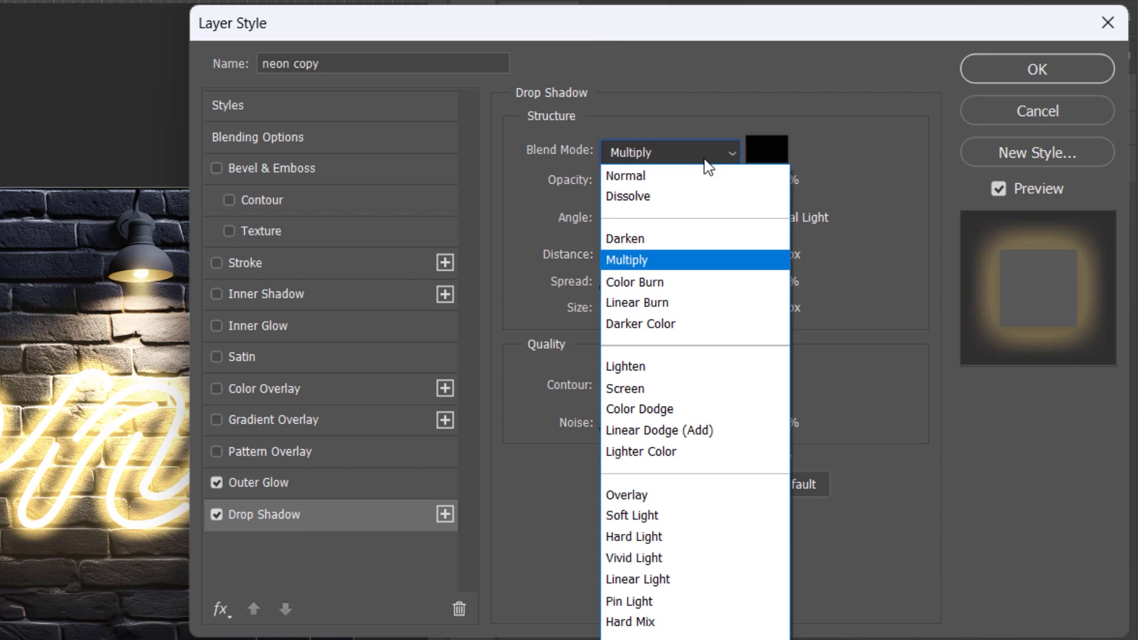
pyautogui.click(673, 583)
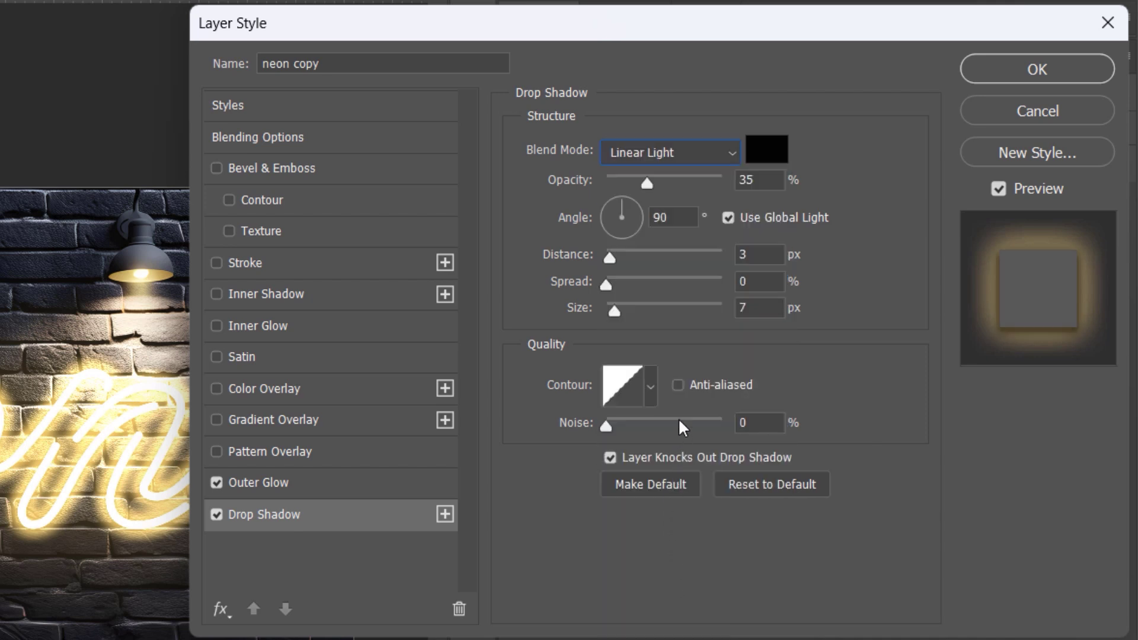
pyautogui.press('Tab')
pyautogui.write('21')
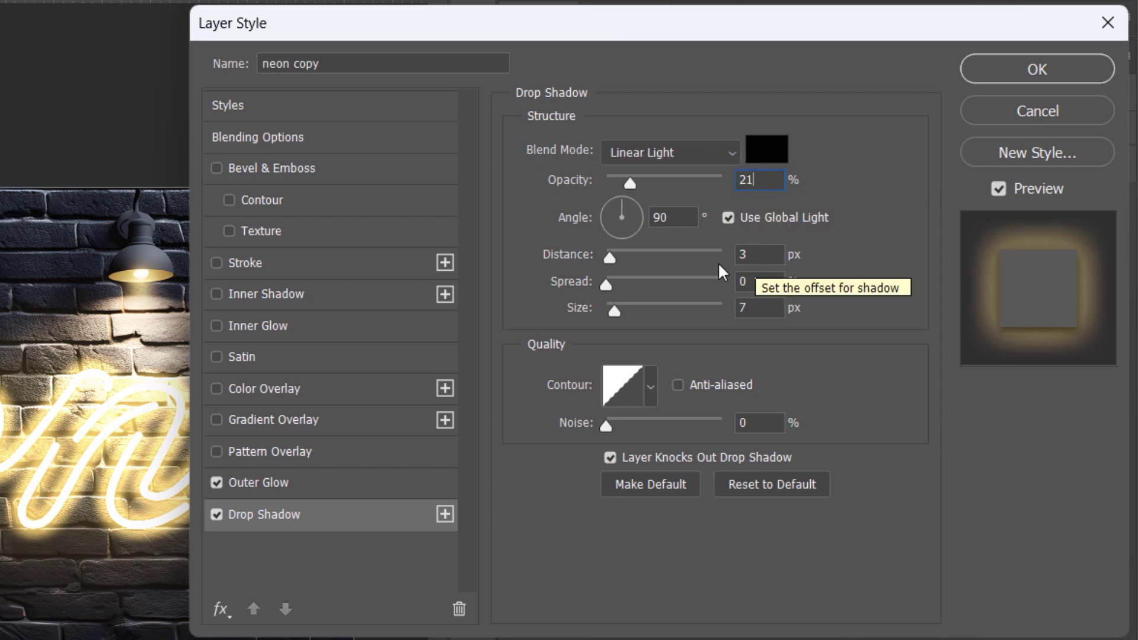
# Set the drop shadow distance to 47 px, spread to 10% and size to 43 px.
pyautogui.press('Tab')
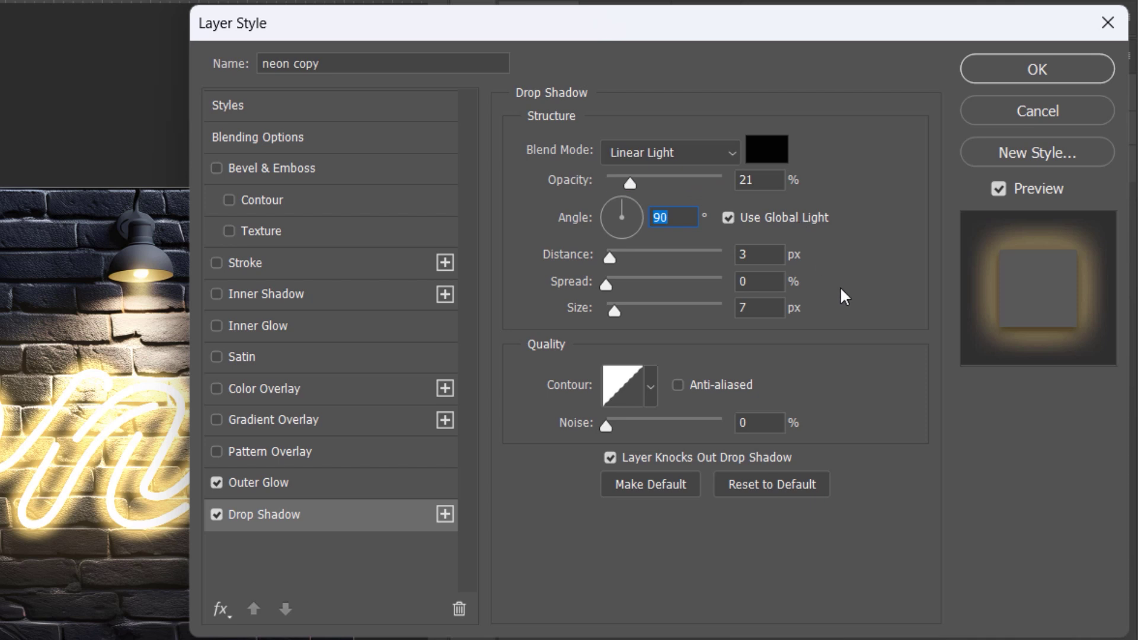
pyautogui.press('Tab')
pyautogui.write('47')
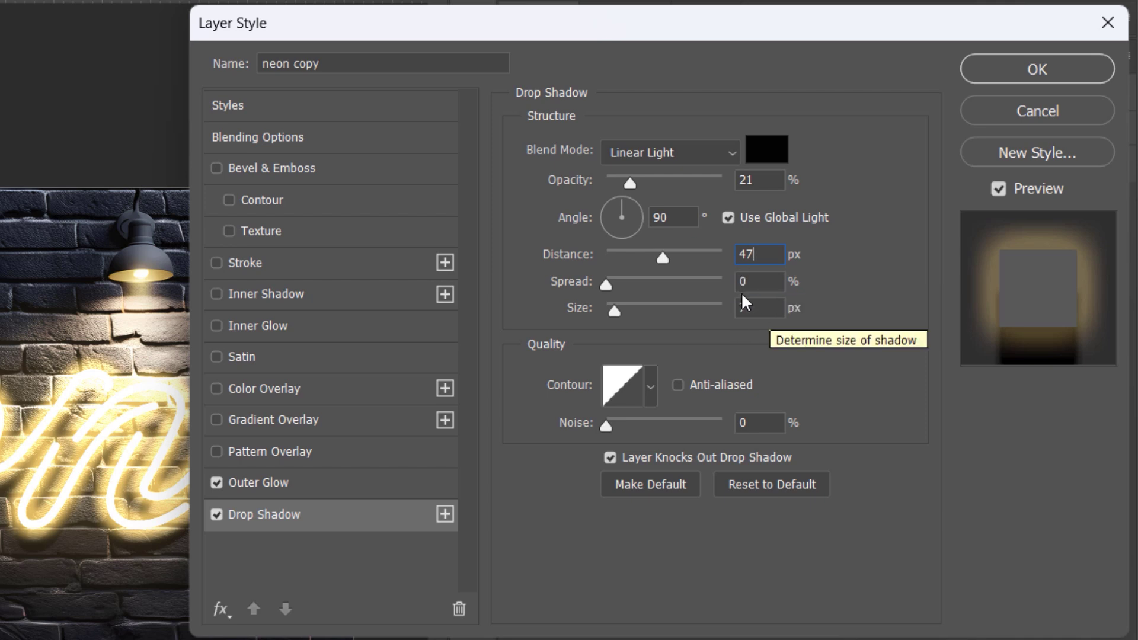
pyautogui.press('Tab')
pyautogui.write('10')
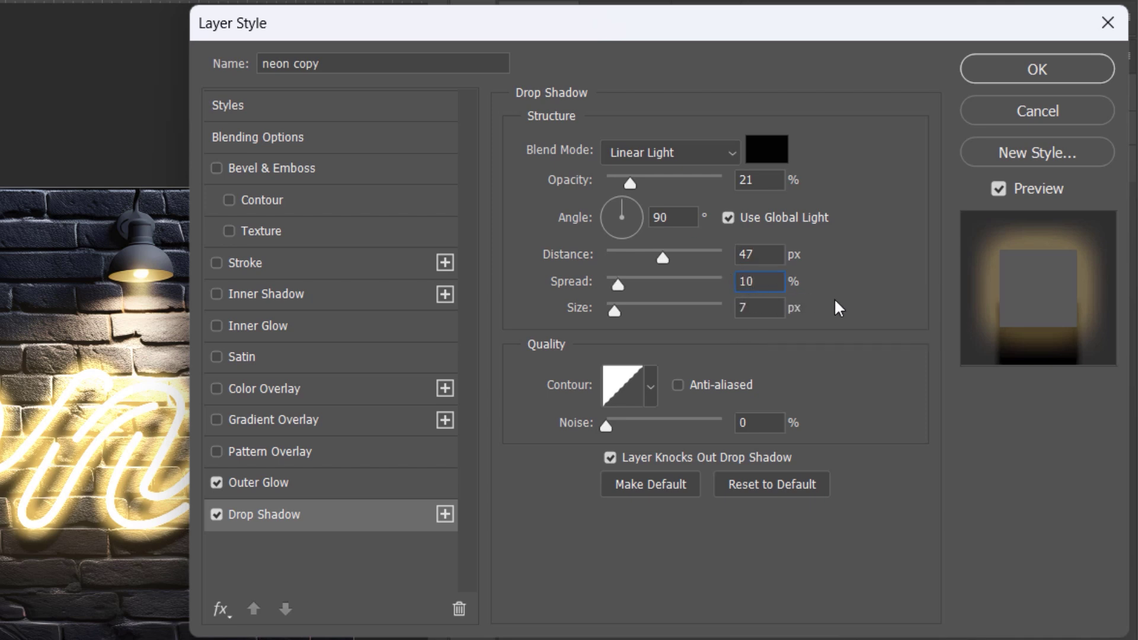
pyautogui.press('Tab')
pyautogui.write('43')
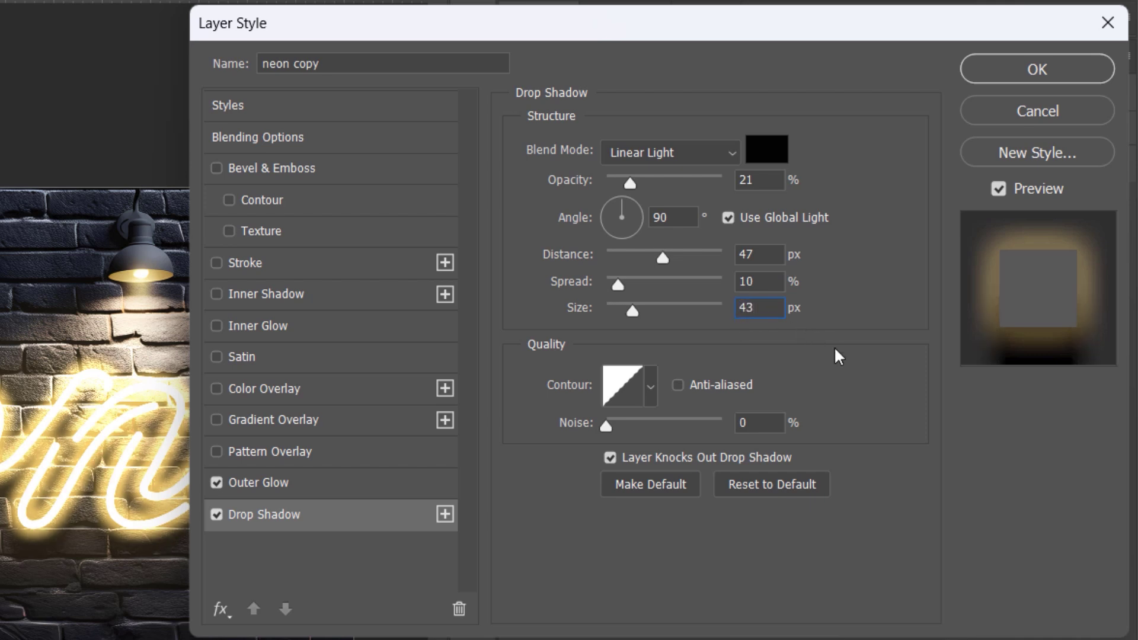
pyautogui.click(627, 397)
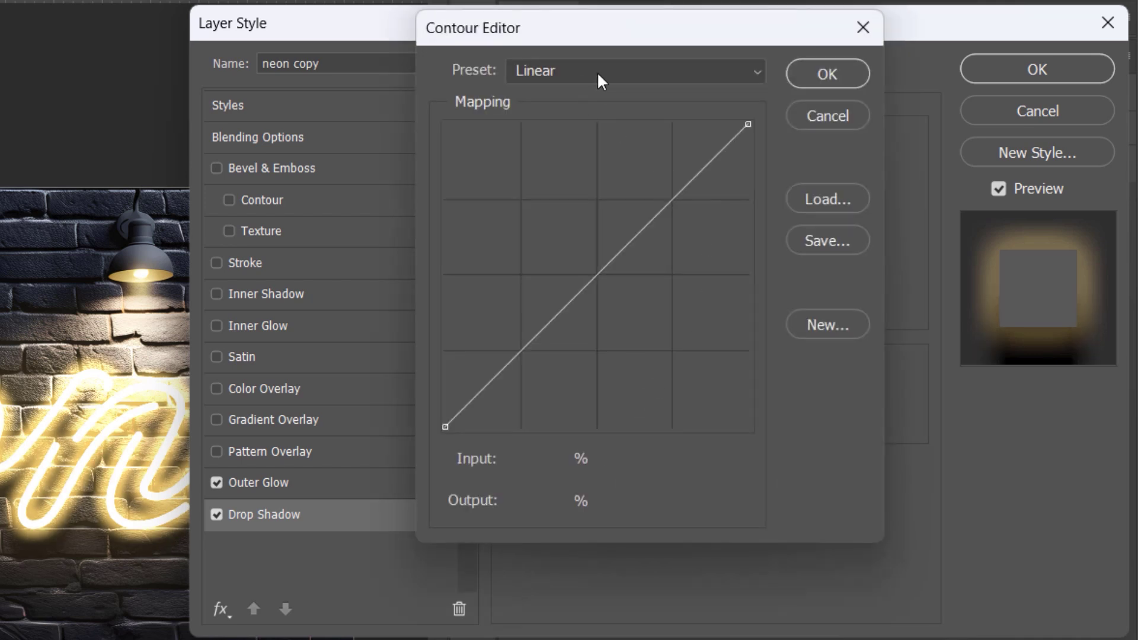
pyautogui.click(819, 76)
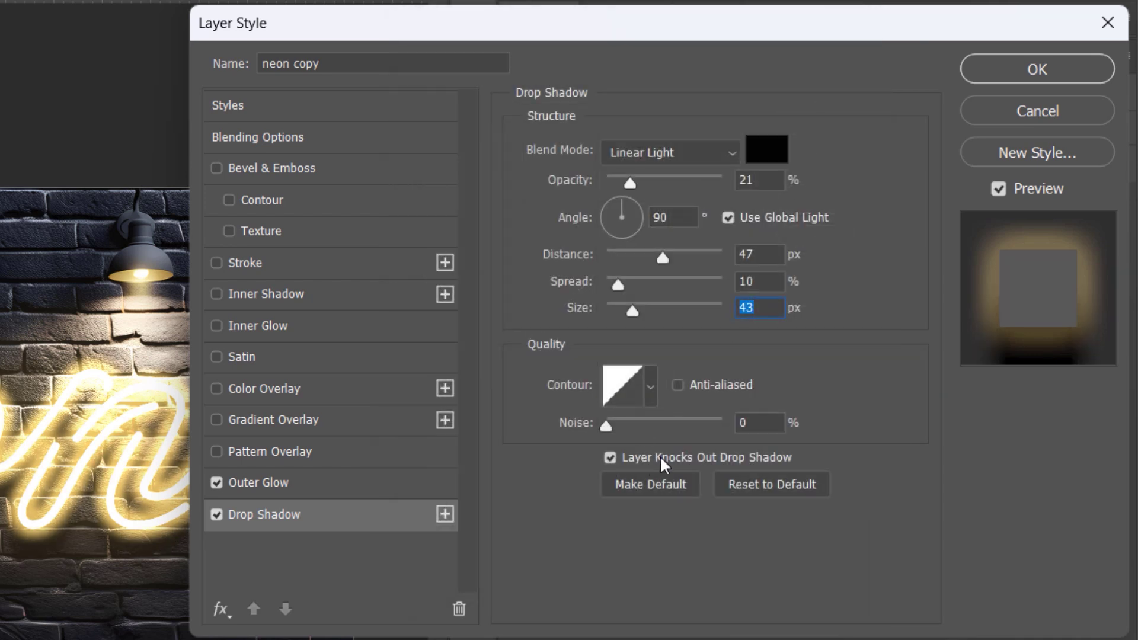
pyautogui.click(752, 425)
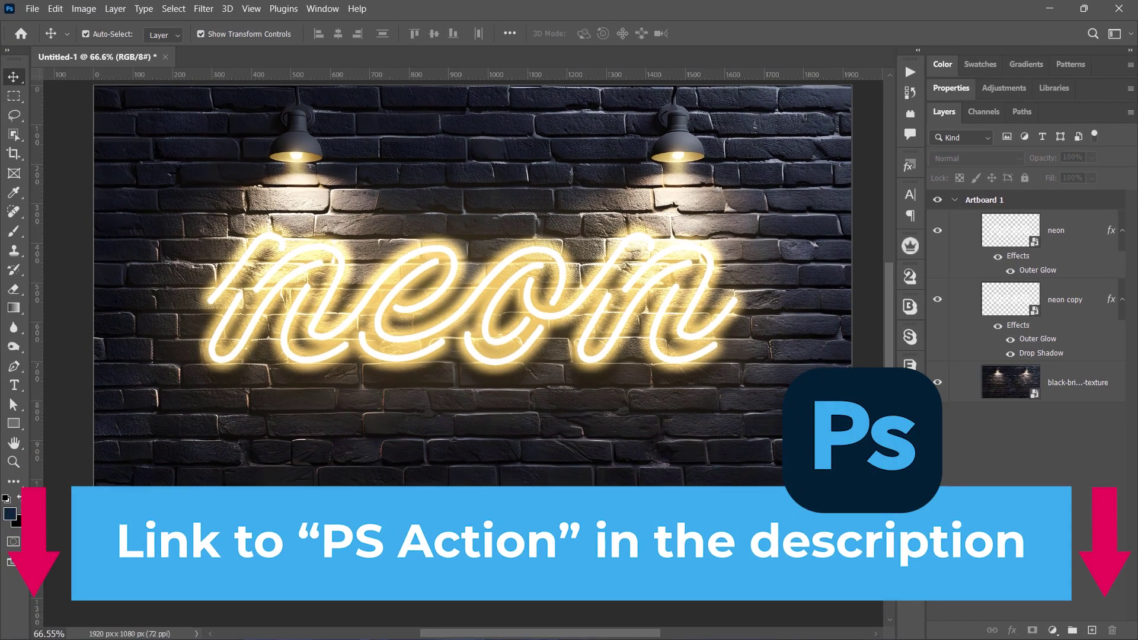
# Add a Brightness/Contrast adjustment above the brick wall layer with brightness -67 and contrast 45.
pyautogui.click(1011, 386)
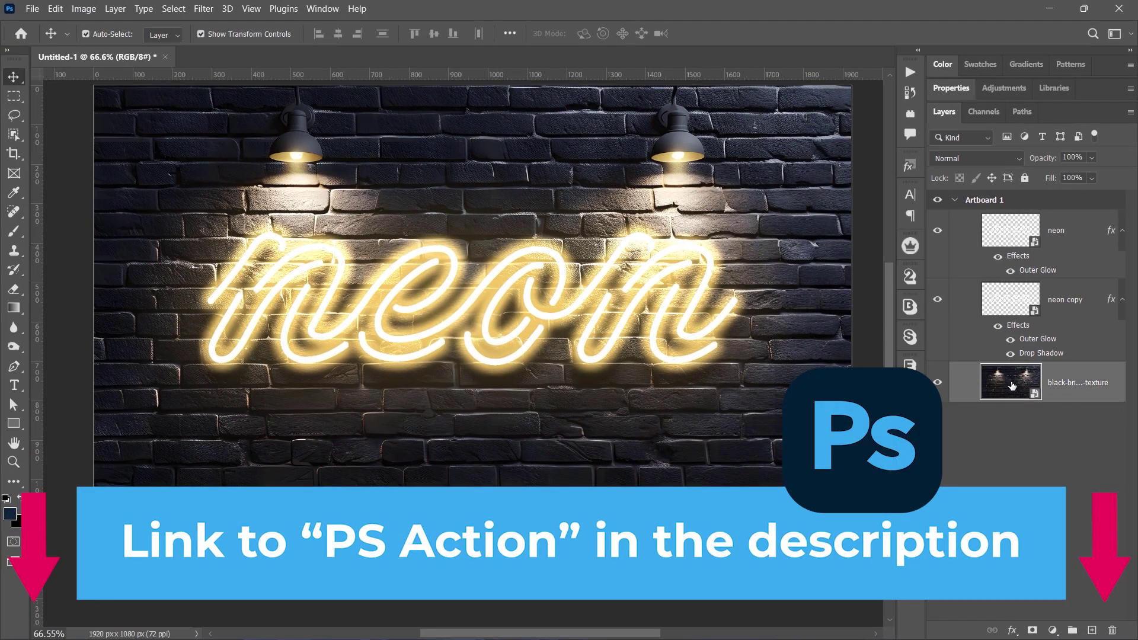
pyautogui.click(1053, 629)
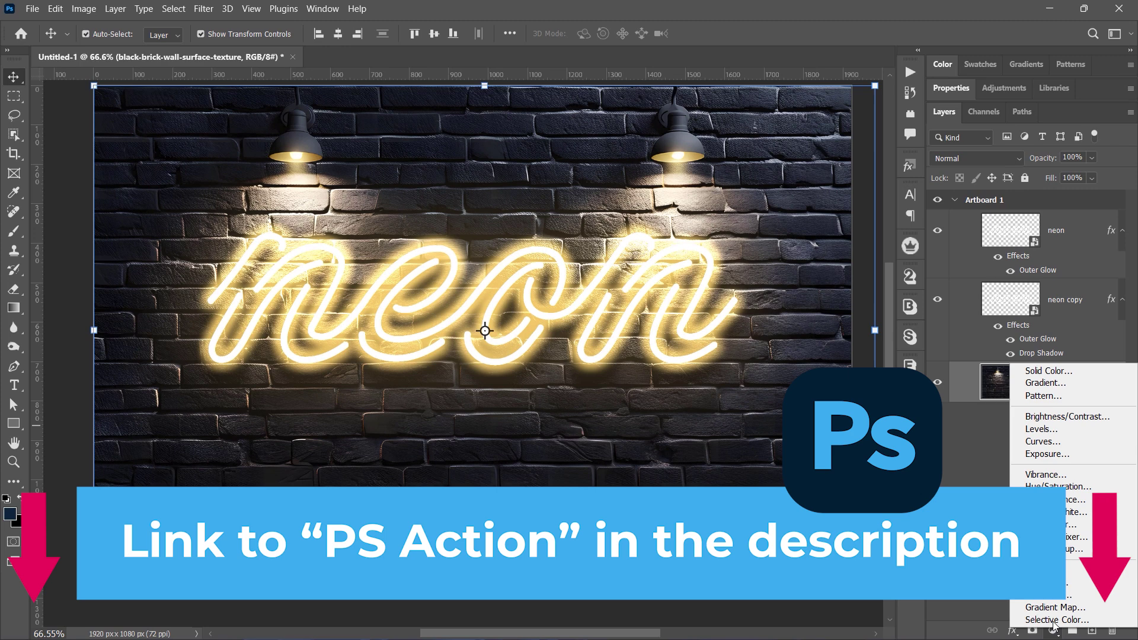
pyautogui.click(1066, 416)
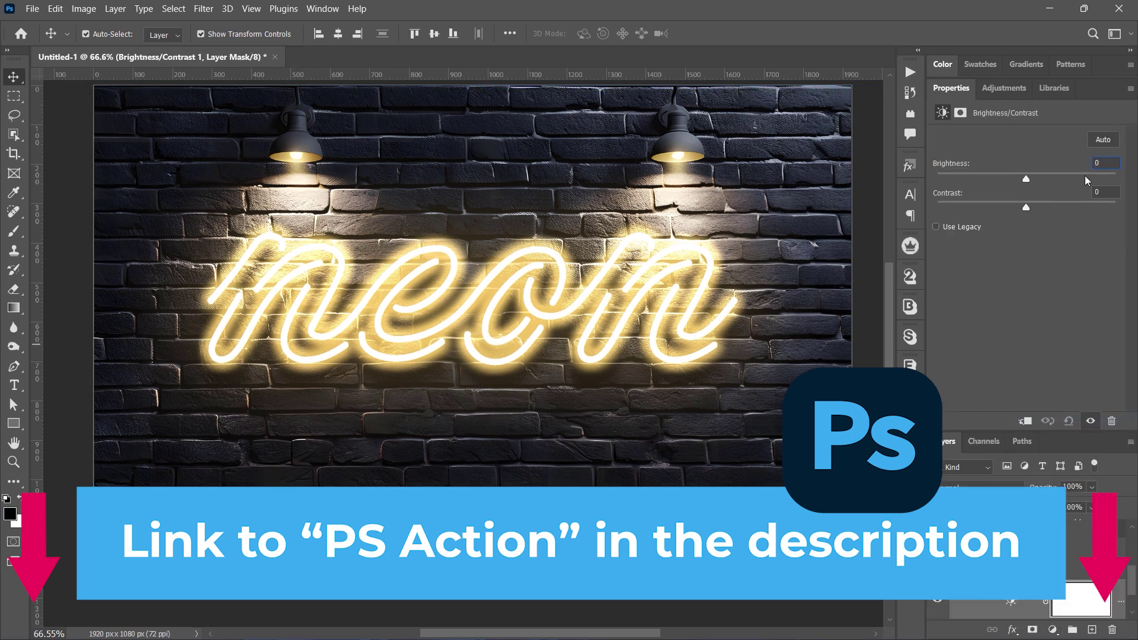
pyautogui.moveTo(1026, 177); pyautogui.dragTo(1066, 207)
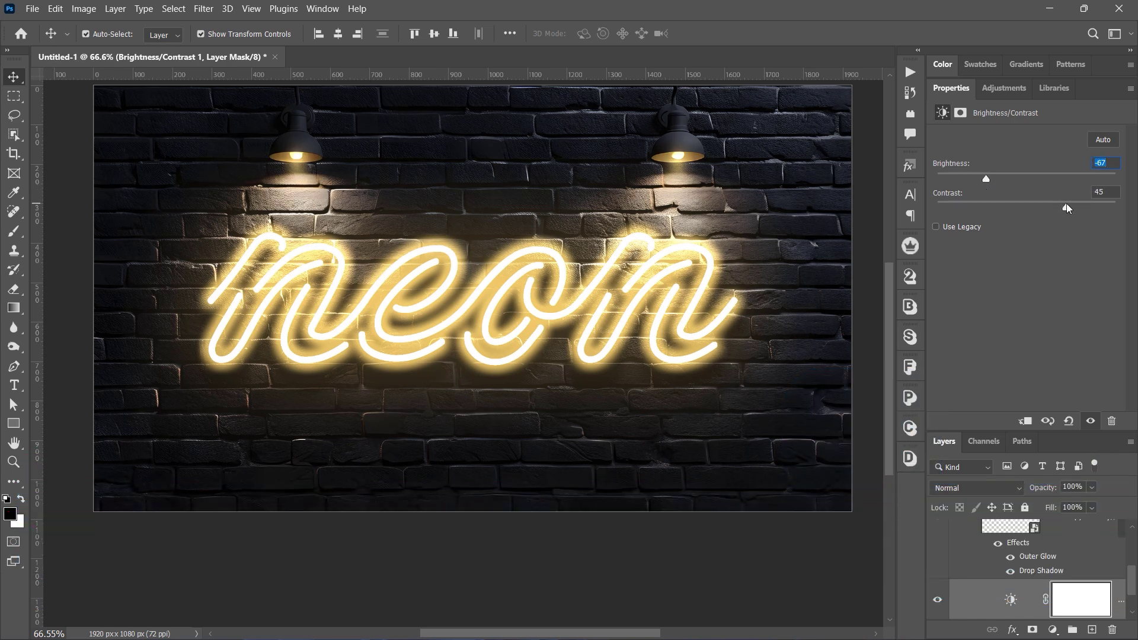